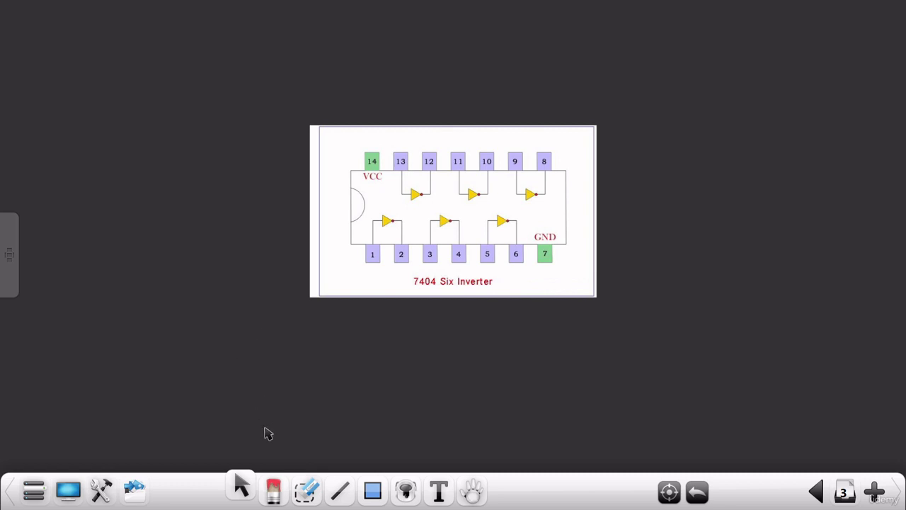
- Activate the paint brush tool for freehand drawing and dismiss its settings
click(273, 492)
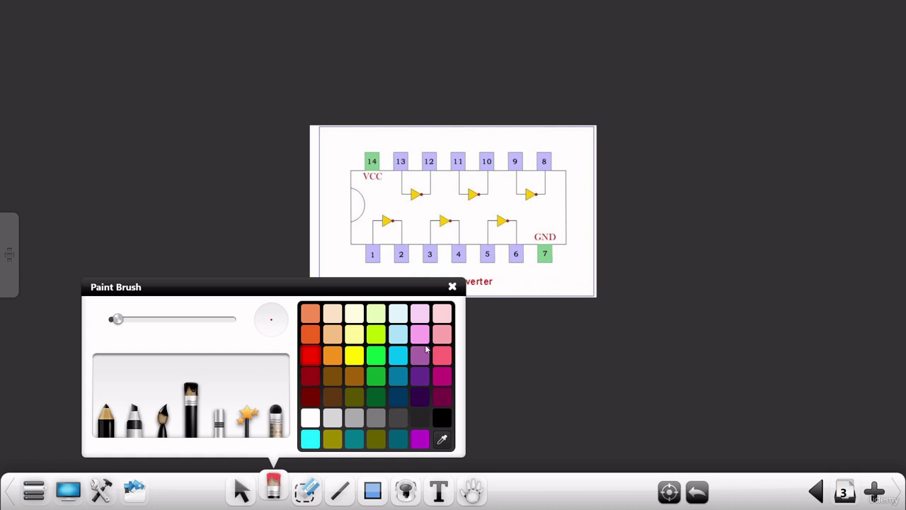
click(453, 286)
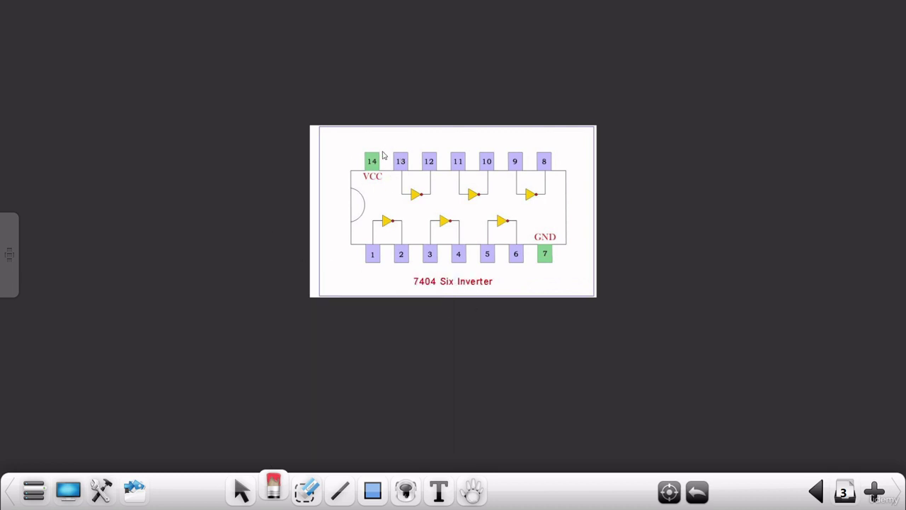
drag(382, 151, 398, 201)
mouse_move(567, 235)
mouse_down()
mouse_move(530, 244)
mouse_move(561, 240)
mouse_up()
key(ctrl+z)
key(ctrl+z)
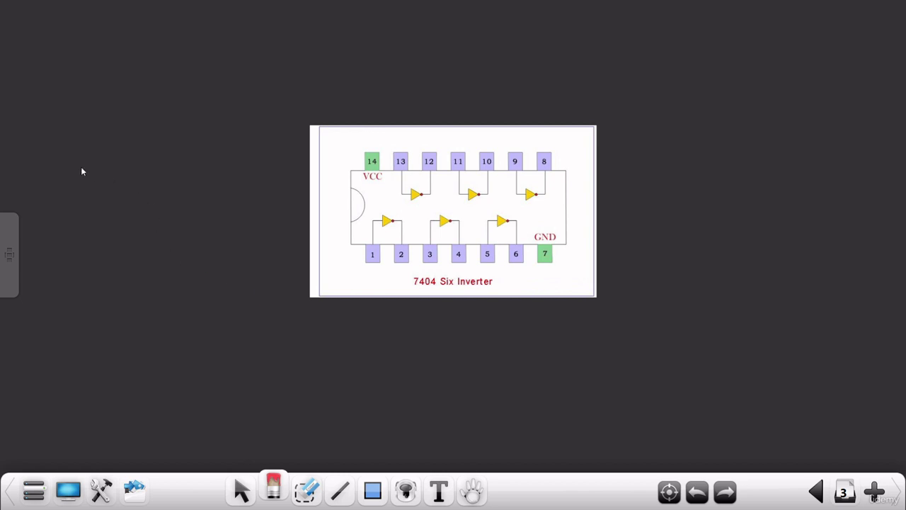
- Draw a battery symbol beside the 7404 pin diagram and wire its negative plate to pin 7 (GND)
mouse_move(53, 155)
mouse_down()
mouse_move(102, 151)
mouse_move(67, 167)
mouse_move(77, 168)
mouse_move(74, 205)
mouse_up()
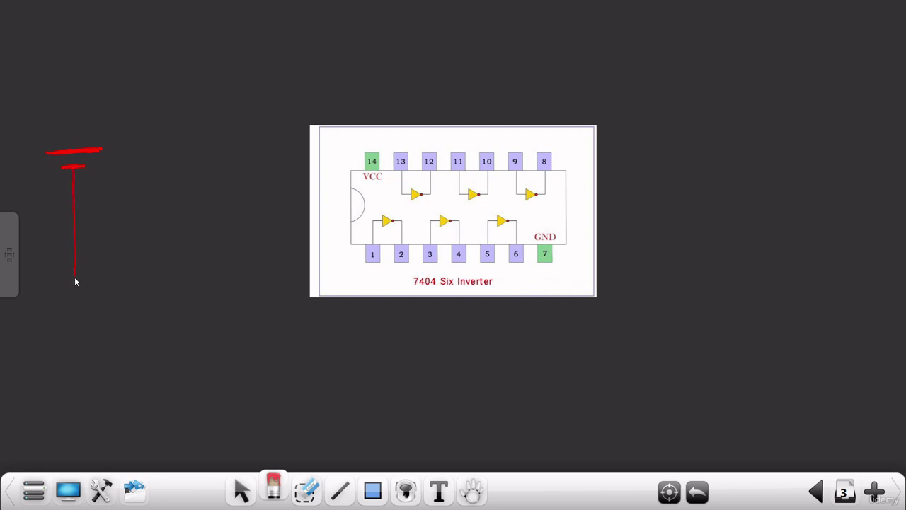
mouse_move(76, 282)
mouse_down()
mouse_move(78, 407)
mouse_move(545, 402)
mouse_up()
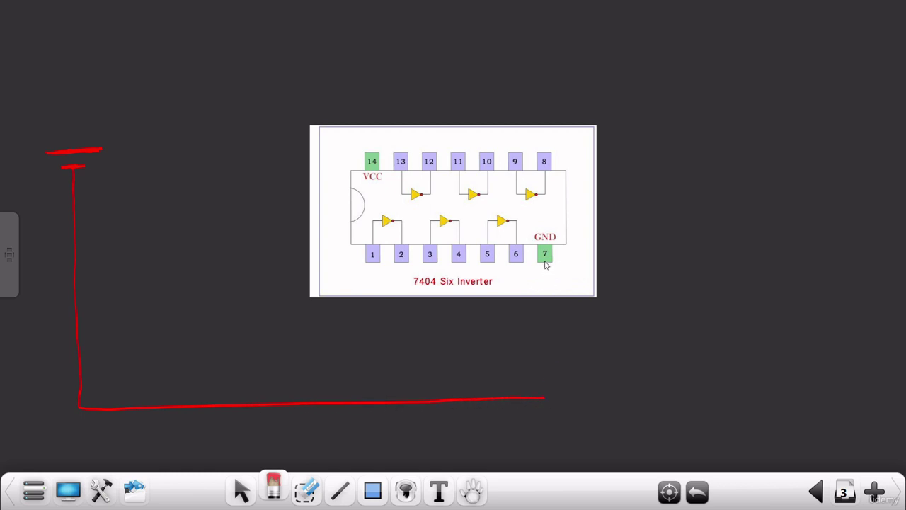
drag(545, 260, 547, 399)
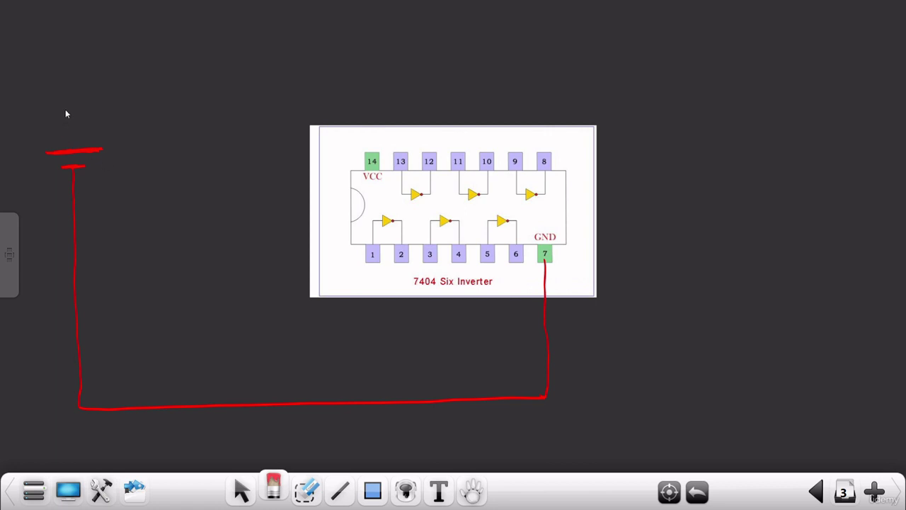
- Wire the battery's positive plate to pin 14 (VCC) and label the battery with +, − and V
drag(65, 66, 71, 150)
mouse_move(64, 66)
mouse_down()
mouse_move(164, 59)
mouse_move(364, 67)
mouse_move(373, 155)
mouse_up()
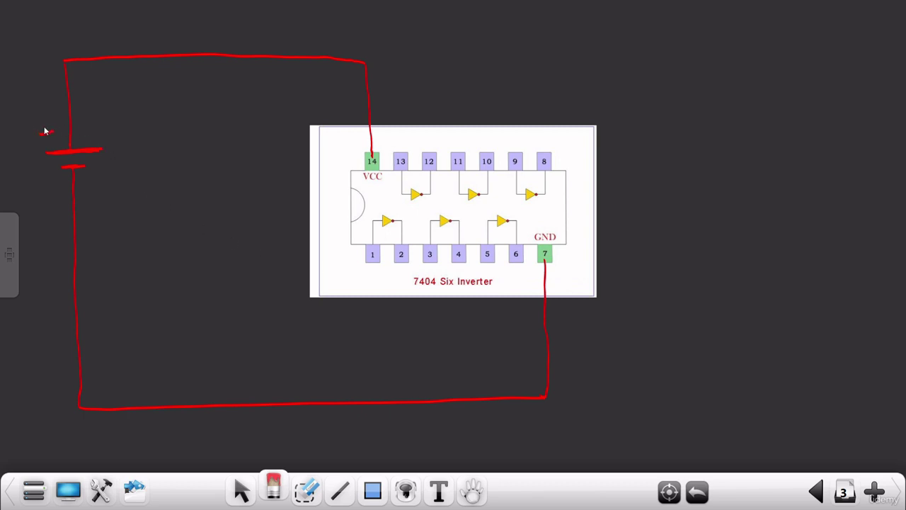
drag(40, 135, 54, 130)
drag(47, 127, 48, 142)
drag(51, 190, 40, 157)
click(815, 493)
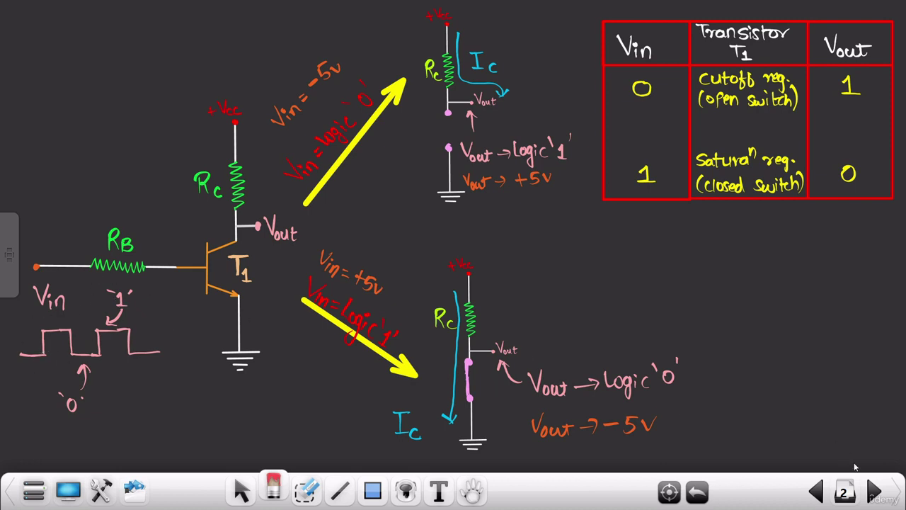
click(876, 491)
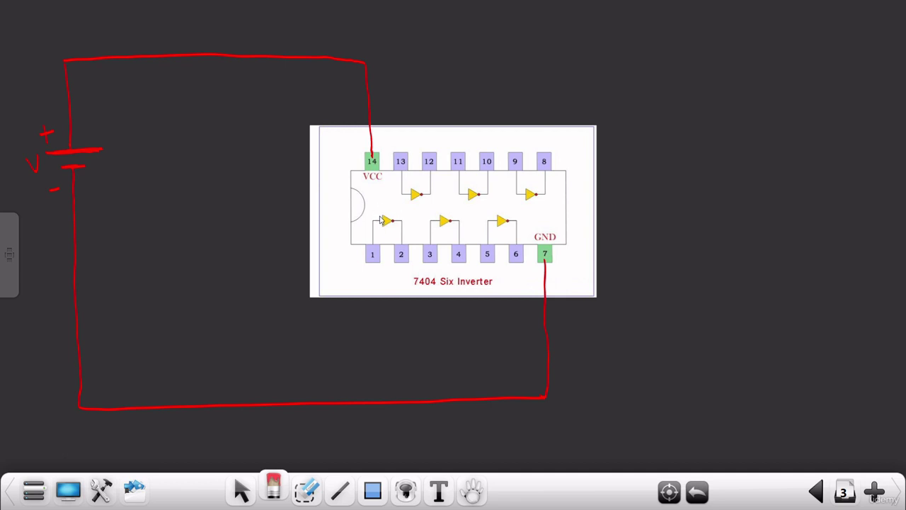
mouse_move(375, 206)
mouse_down()
mouse_move(378, 229)
mouse_move(402, 231)
mouse_move(375, 213)
mouse_up()
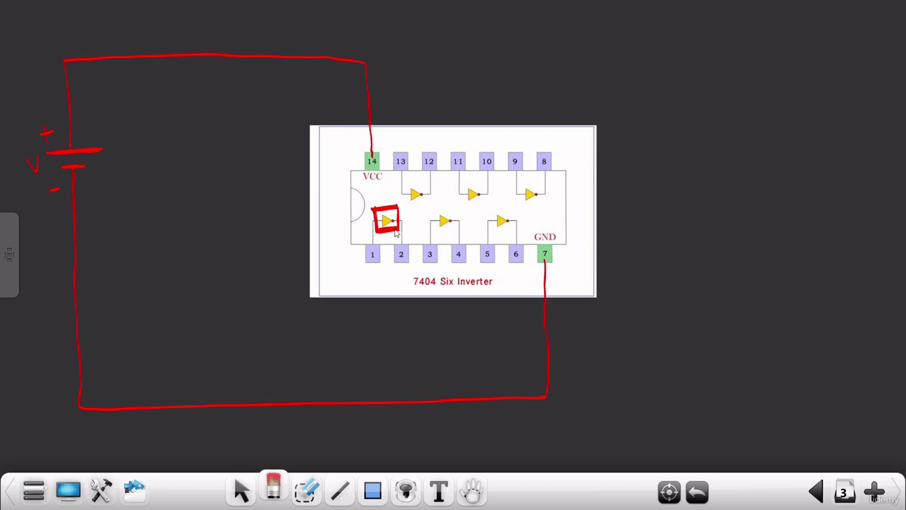
key(ctrl+z)
mouse_move(439, 214)
mouse_down()
mouse_move(457, 225)
mouse_move(440, 231)
mouse_up()
mouse_move(507, 207)
mouse_down()
mouse_move(488, 221)
mouse_move(480, 197)
mouse_up()
drag(446, 198, 473, 179)
drag(402, 194, 419, 197)
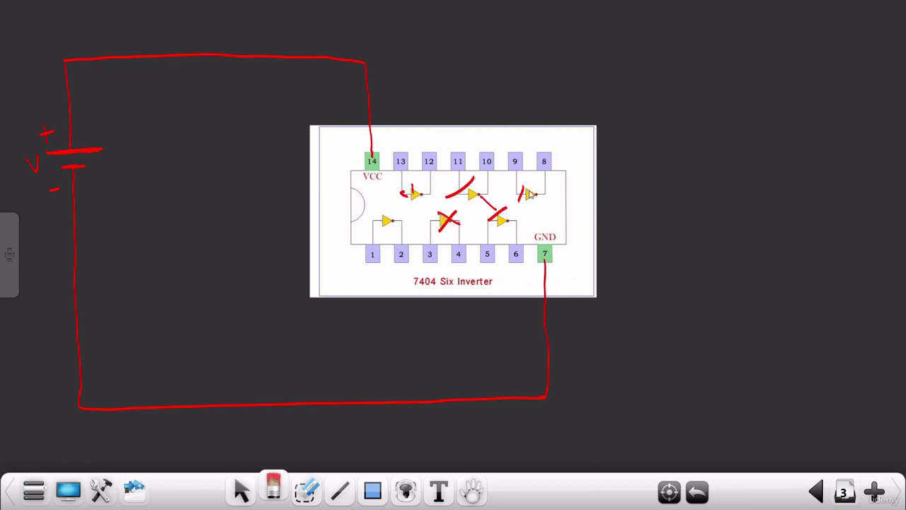
key(ctrl+z)
key(ctrl+z)
key(ctrl+z)
key(ctrl+z)
key(ctrl+z)
key(ctrl+z)
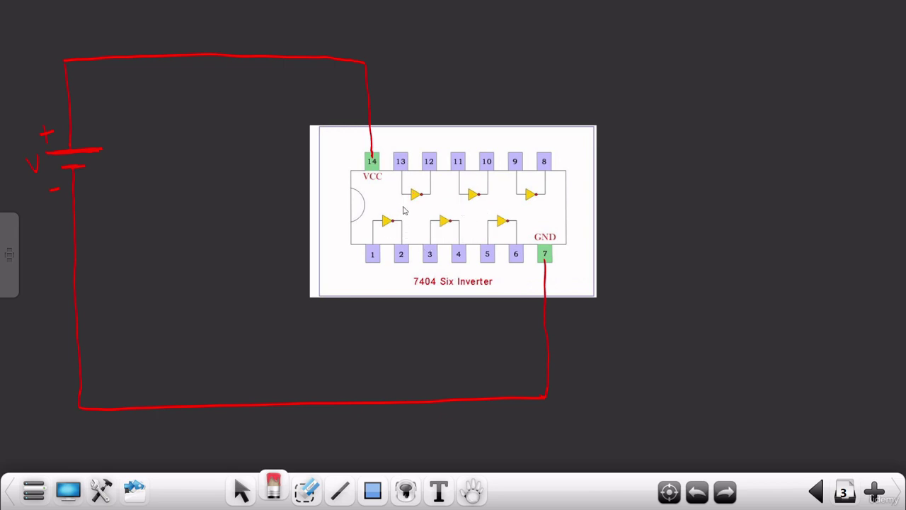
drag(410, 187, 507, 233)
drag(542, 178, 450, 233)
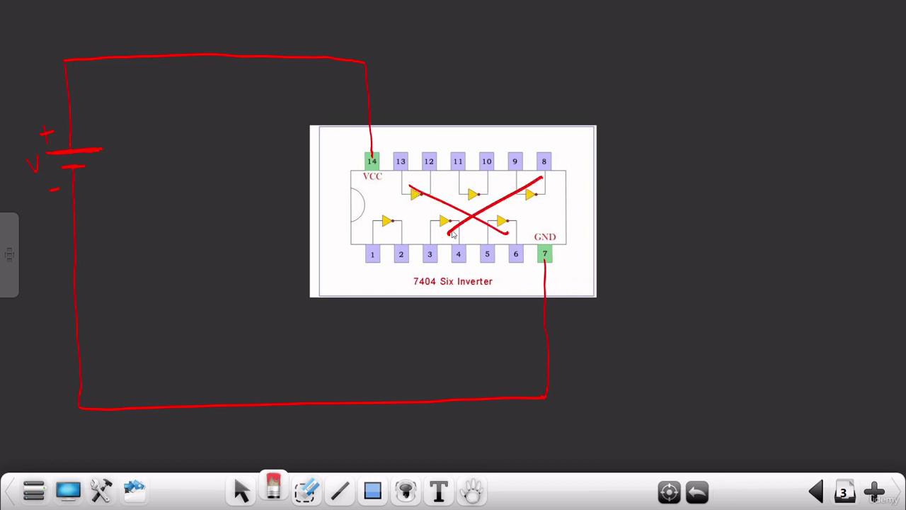
key(ctrl+z)
key(ctrl+z)
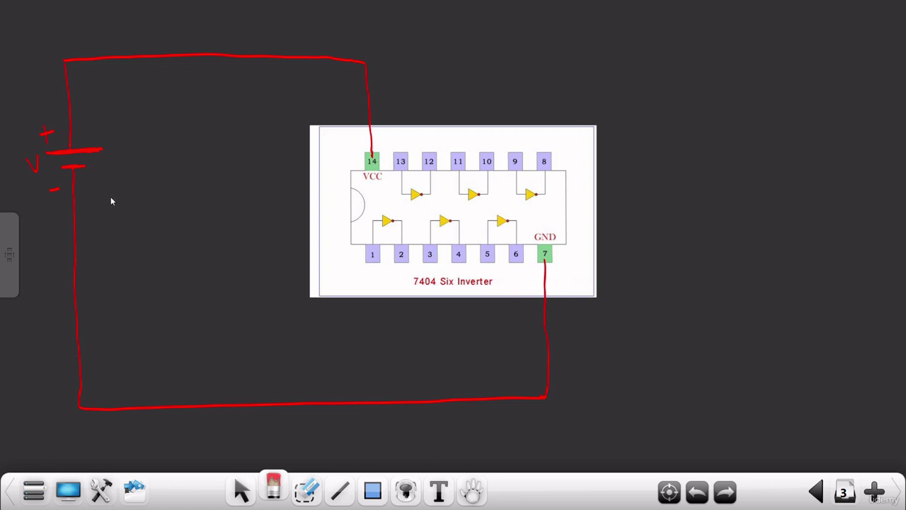
- Draw a function generator box labelled Funcⁿ Gen. with − and + terminals, and wire its + terminal to pin 1
mouse_move(112, 240)
mouse_down()
mouse_move(111, 196)
mouse_move(184, 192)
mouse_up()
drag(111, 241, 184, 238)
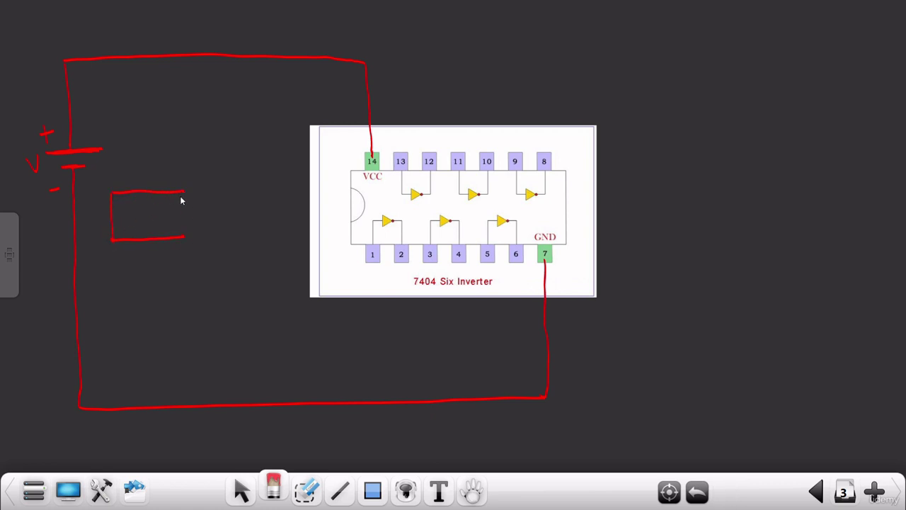
drag(184, 193, 184, 239)
mouse_move(118, 184)
mouse_down()
mouse_move(148, 166)
mouse_move(147, 181)
mouse_move(183, 181)
mouse_up()
key(ctrl+z)
mouse_move(169, 253)
mouse_down()
mouse_move(170, 288)
mouse_move(205, 289)
mouse_move(378, 287)
mouse_move(369, 260)
mouse_up()
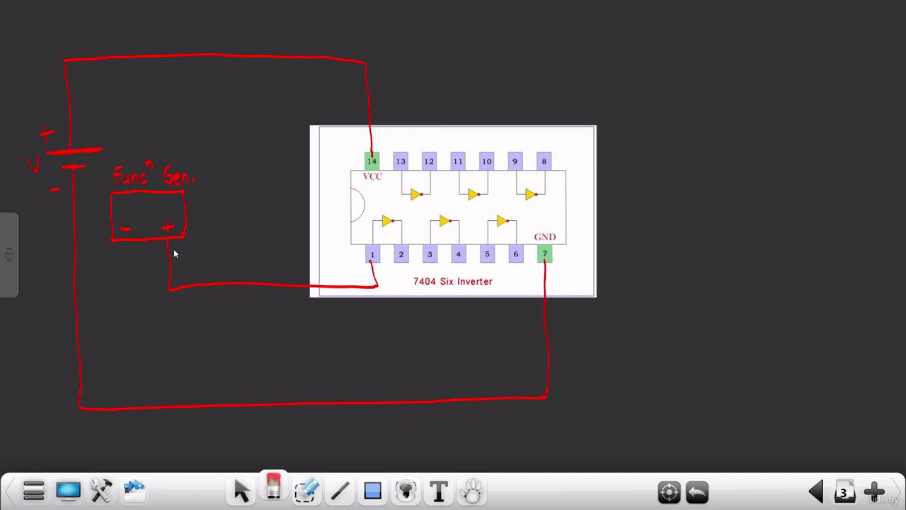
- Wire the generator's − terminal to the battery's negative line with a ground symbol, and sketch a square wave inside the generator box
mouse_move(127, 249)
mouse_down()
mouse_move(127, 279)
mouse_move(78, 282)
mouse_up()
mouse_move(172, 410)
mouse_down()
mouse_move(172, 428)
mouse_move(191, 427)
mouse_up()
mouse_move(163, 433)
mouse_down()
mouse_move(186, 432)
mouse_move(181, 441)
mouse_up()
mouse_move(119, 219)
mouse_down()
mouse_move(125, 206)
mouse_move(146, 219)
mouse_move(158, 207)
mouse_move(174, 212)
mouse_up()
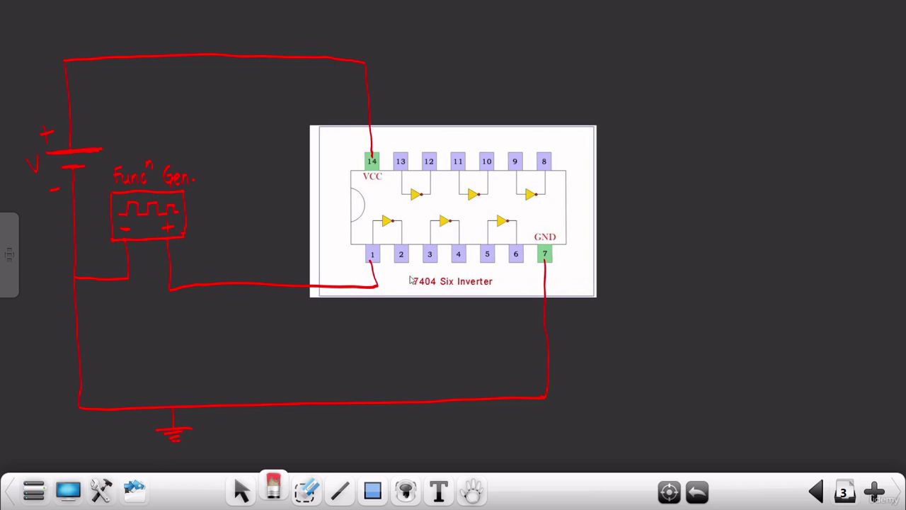
click(815, 491)
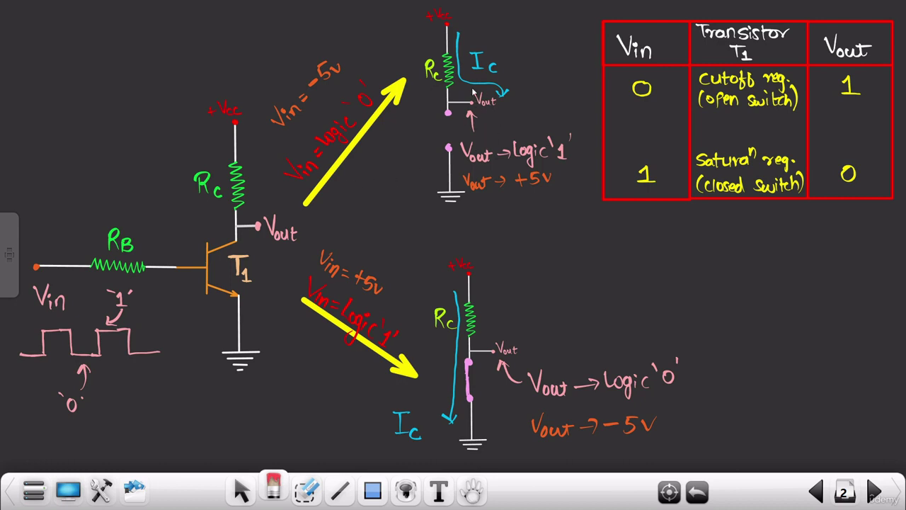
click(875, 491)
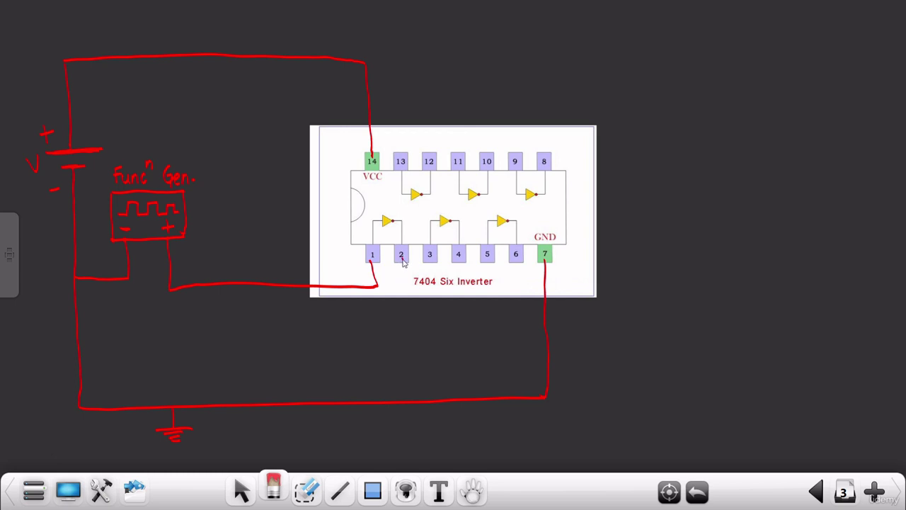
drag(402, 262, 400, 284)
key(ctrl+z)
- Draw an LED with emission arrows connected from pin 2 down to the ground wire
mouse_move(401, 261)
mouse_down()
mouse_move(400, 303)
mouse_move(409, 305)
mouse_move(400, 324)
mouse_move(420, 326)
mouse_move(397, 396)
mouse_up()
drag(414, 311, 434, 310)
drag(435, 307, 438, 317)
- Draw an oscilloscope box above the 7404 diagram with a smaller display rectangle inside it
drag(416, 32, 417, 77)
drag(414, 32, 495, 29)
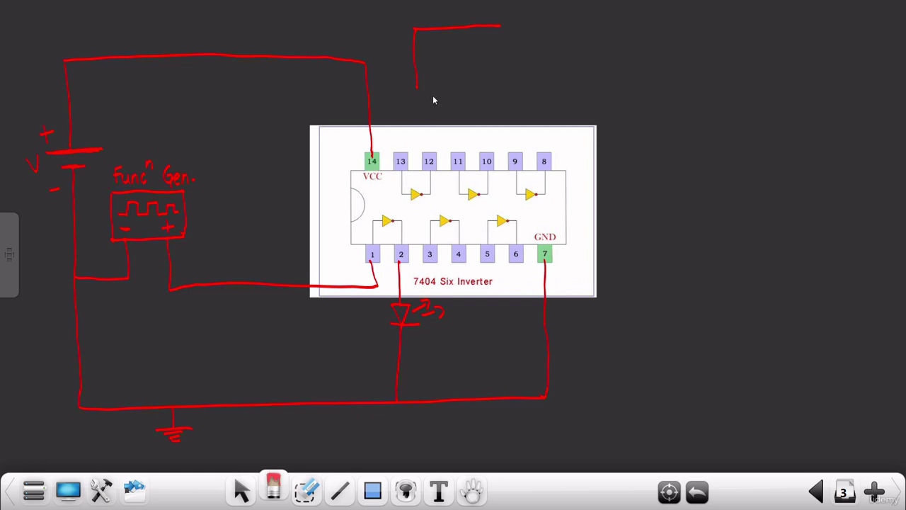
drag(419, 91, 504, 87)
drag(499, 27, 499, 88)
mouse_move(425, 45)
mouse_down()
mouse_move(426, 69)
mouse_move(492, 36)
mouse_move(494, 64)
mouse_up()
drag(427, 71, 495, 70)
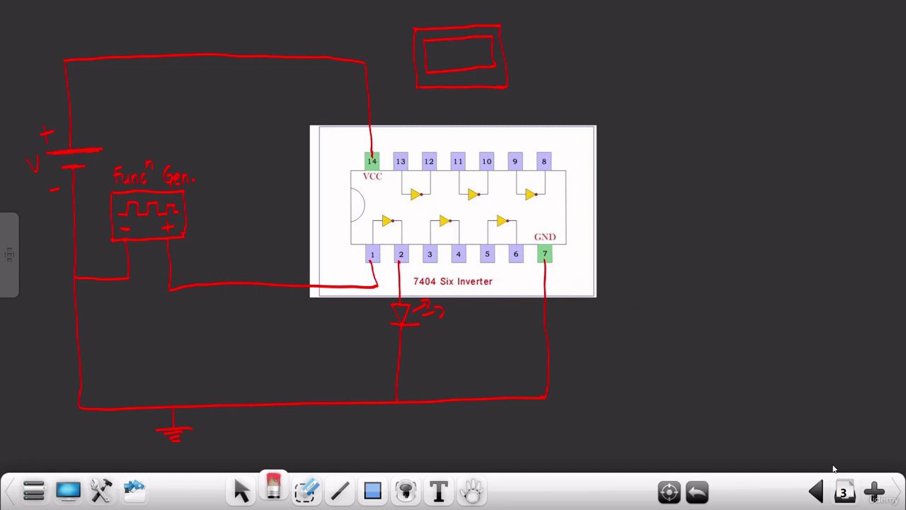
click(817, 489)
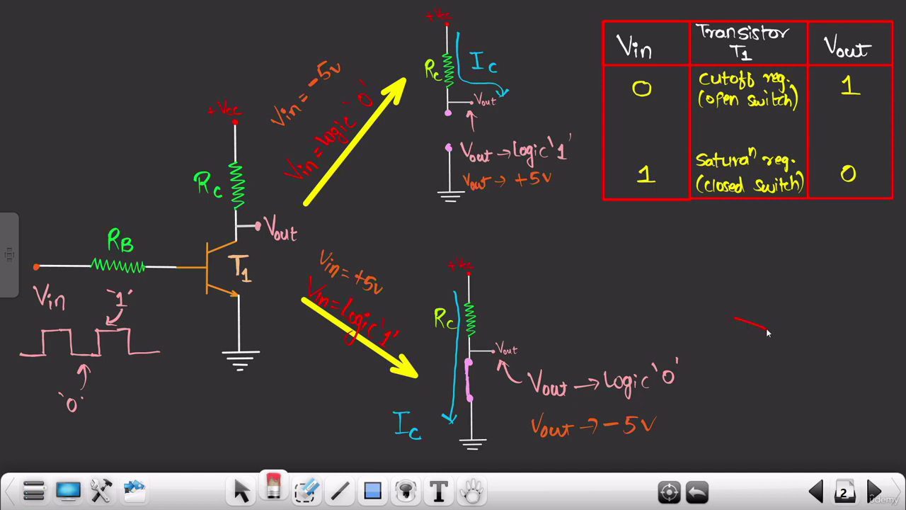
mouse_move(767, 329)
mouse_down()
mouse_move(766, 385)
mouse_move(798, 412)
mouse_move(816, 339)
mouse_move(838, 341)
mouse_up()
key(ctrl+z)
click(875, 490)
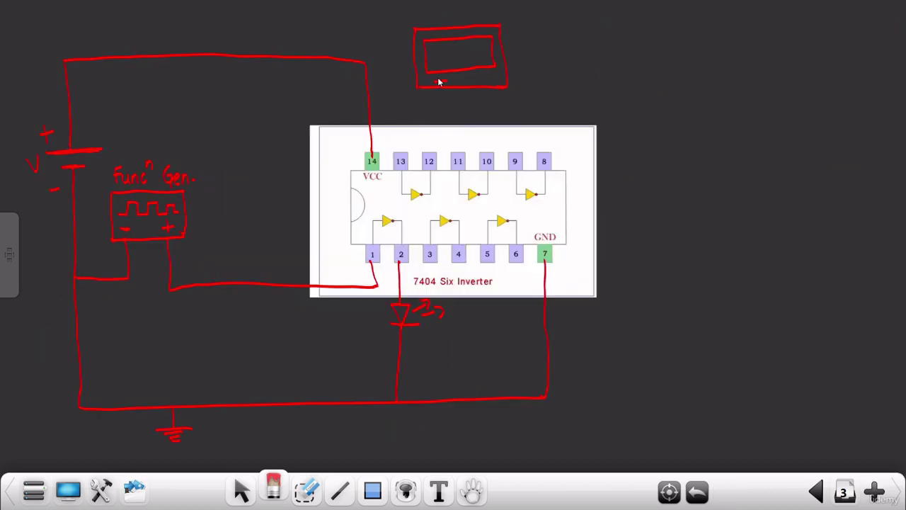
key(ctrl+z)
key(ctrl+z)
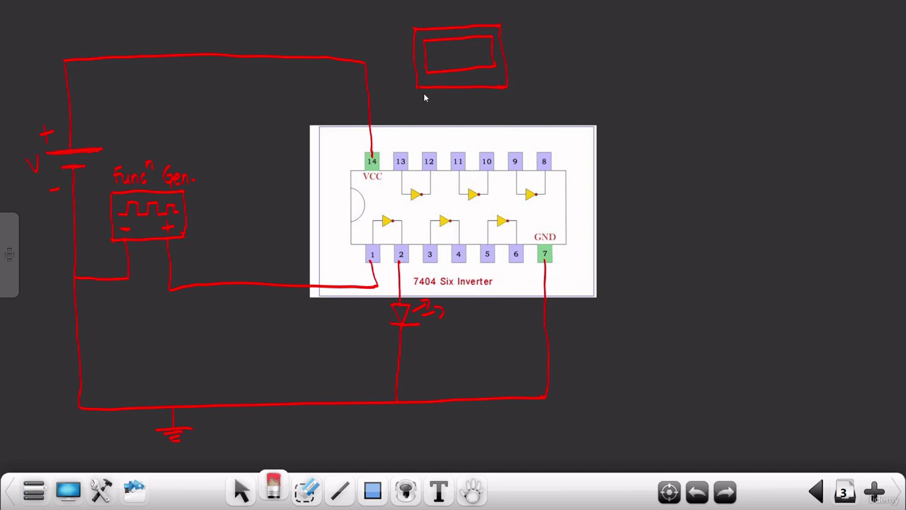
- Add circled + and − terminals beneath the oscilloscope box and write Screen in its display rectangle
mouse_move(425, 93)
mouse_down()
mouse_move(487, 98)
mouse_move(478, 96)
mouse_up()
key(ctrl+z)
key(ctrl+z)
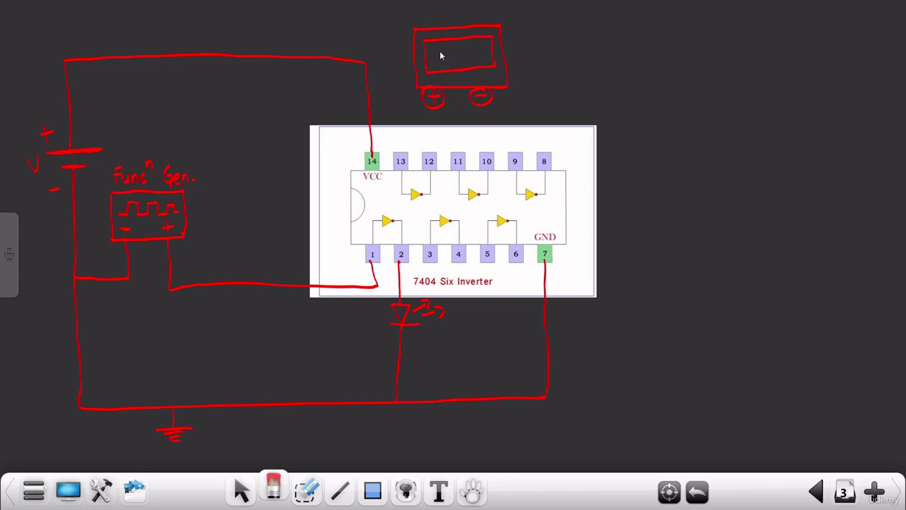
mouse_move(441, 51)
mouse_down()
mouse_move(435, 63)
mouse_move(482, 57)
mouse_up()
- Wire the oscilloscope's + terminal to the pin 1 input wire, hopping over the VCC wire, and its − terminal to the pin 7 wire
drag(422, 100, 274, 111)
key(ctrl+z)
mouse_move(351, 106)
mouse_down()
mouse_move(381, 101)
mouse_move(258, 122)
mouse_move(257, 280)
mouse_up()
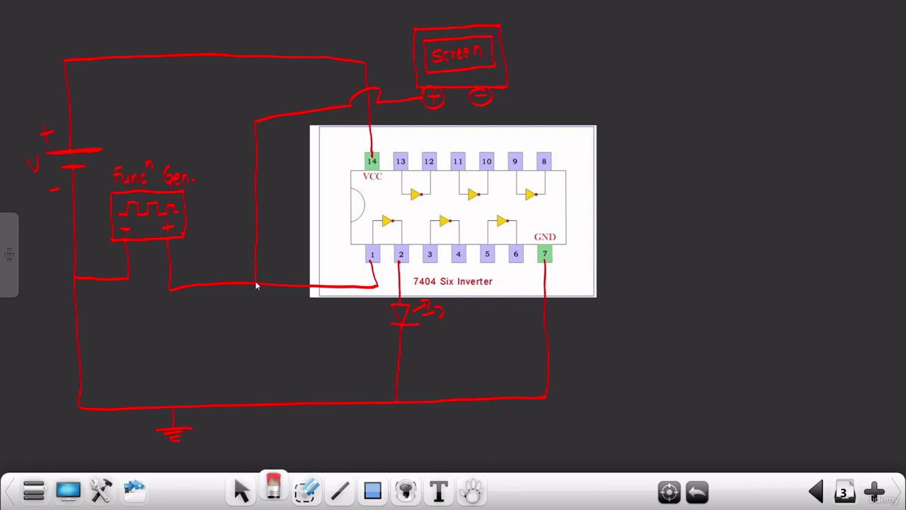
mouse_move(490, 99)
mouse_down()
mouse_move(607, 99)
mouse_move(618, 311)
mouse_move(549, 323)
mouse_up()
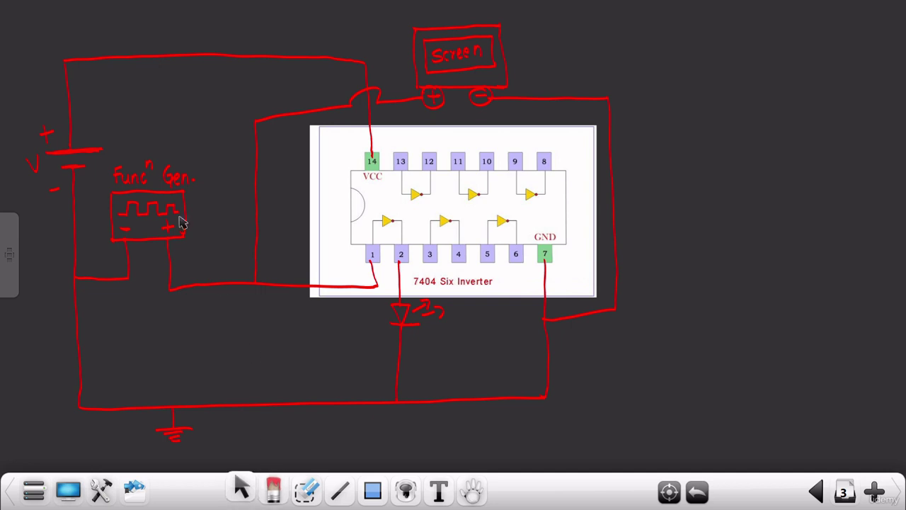
- Select the whole circuit drawing together with the 7404 image and move it to the middle of the page
click(241, 489)
mouse_move(45, 51)
mouse_down()
mouse_move(7, 131)
mouse_move(43, 252)
mouse_move(80, 449)
mouse_move(323, 452)
mouse_move(694, 366)
mouse_move(686, 92)
mouse_move(486, 4)
mouse_move(208, 33)
mouse_move(71, 31)
mouse_up()
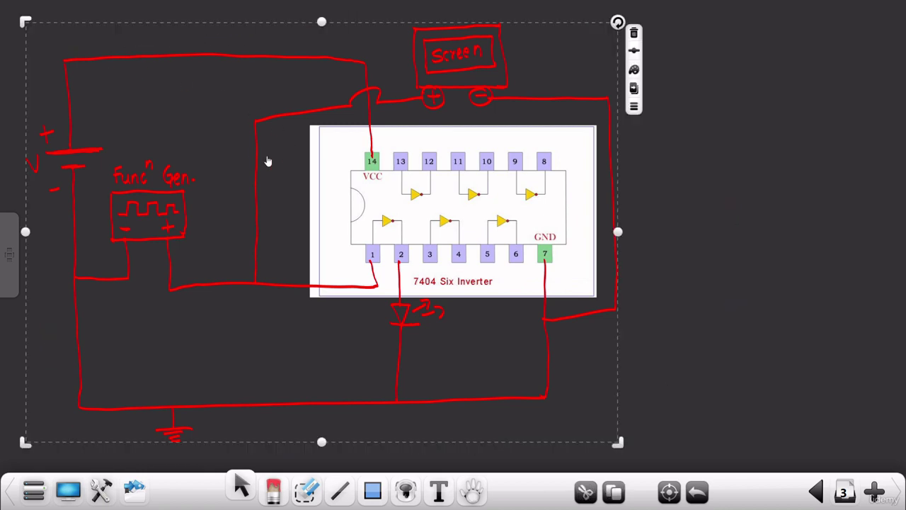
mouse_move(236, 146)
mouse_down()
mouse_move(419, 168)
mouse_move(394, 132)
mouse_move(358, 135)
mouse_up()
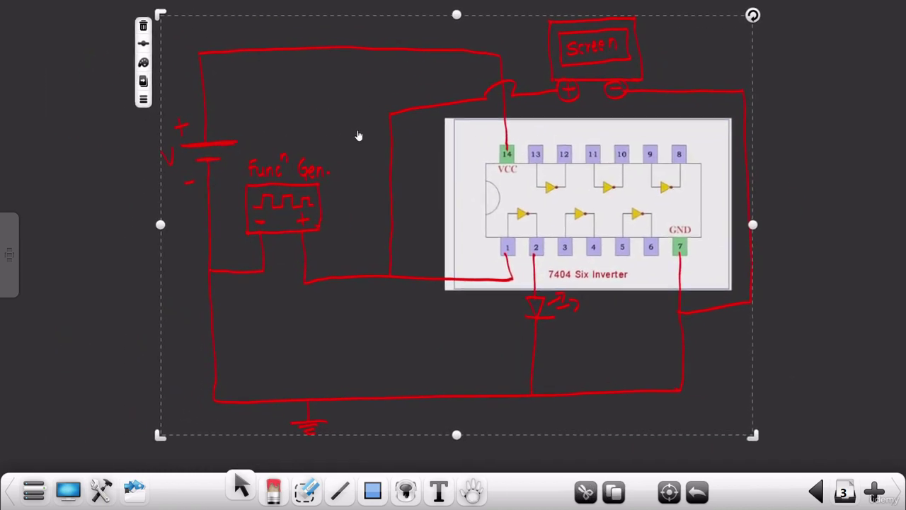
click(792, 203)
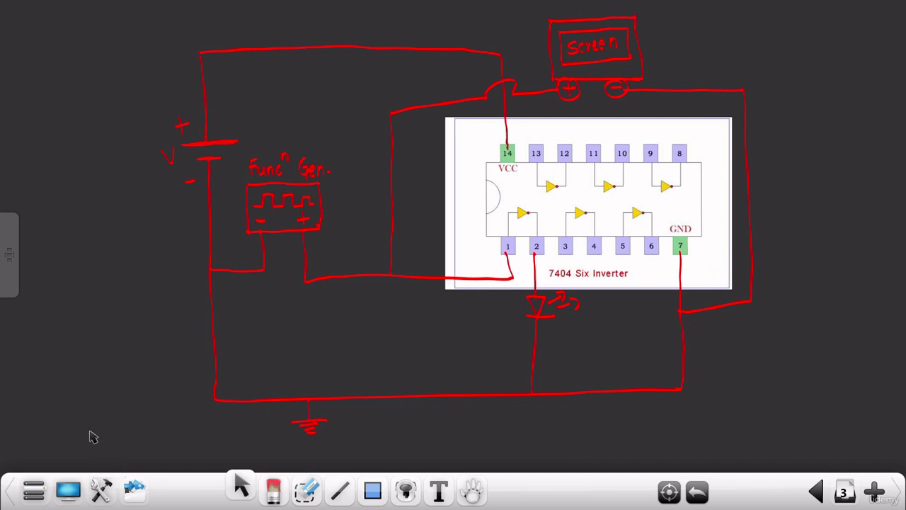
- Switch to the Tinkercad circuit editor in Chrome and move the floating annotation toolbar off the component library
click(69, 489)
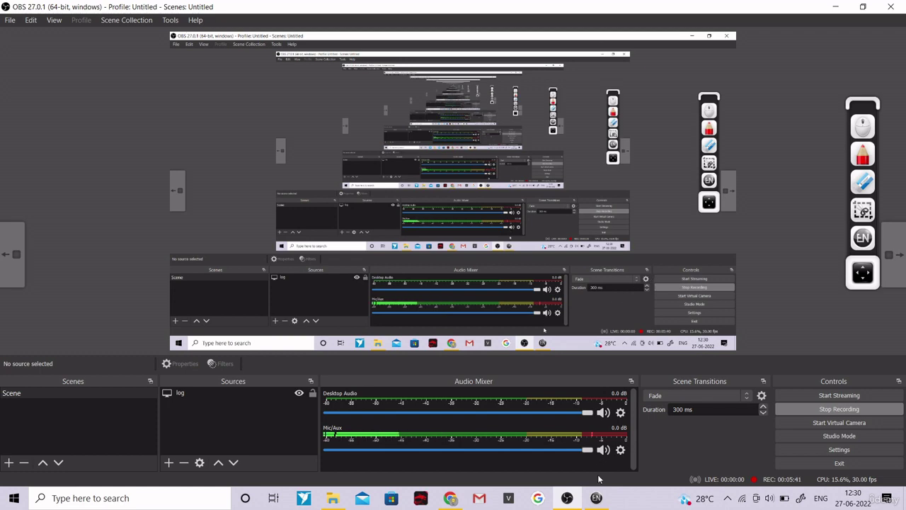
click(451, 498)
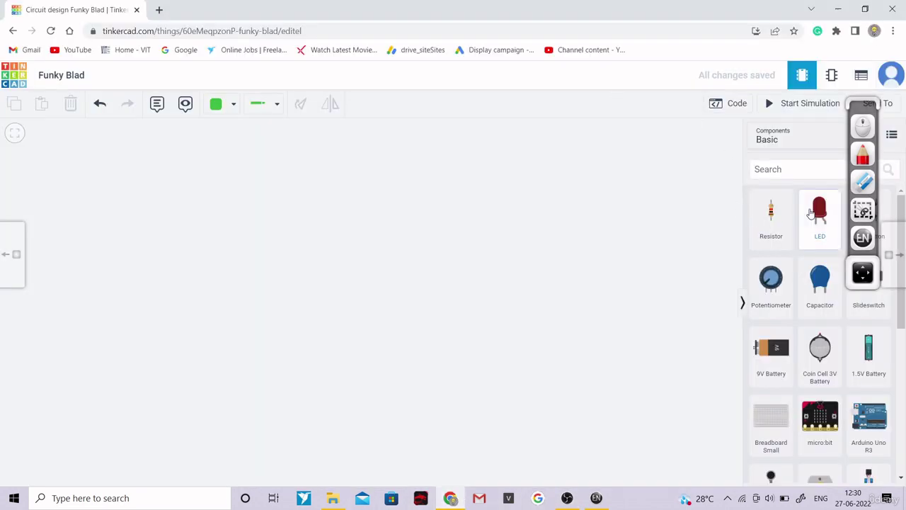
click(863, 272)
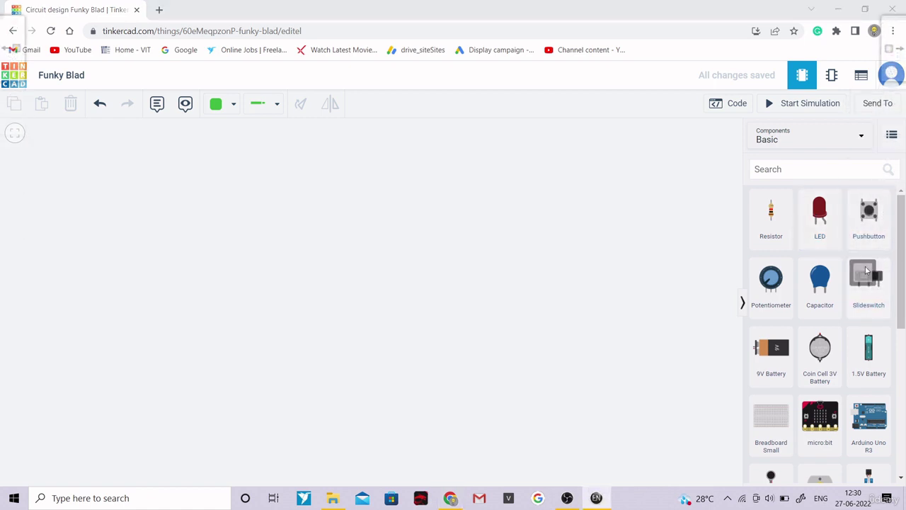
mouse_move(865, 270)
mouse_down()
mouse_move(843, 73)
mouse_move(850, 37)
mouse_up()
click(851, 39)
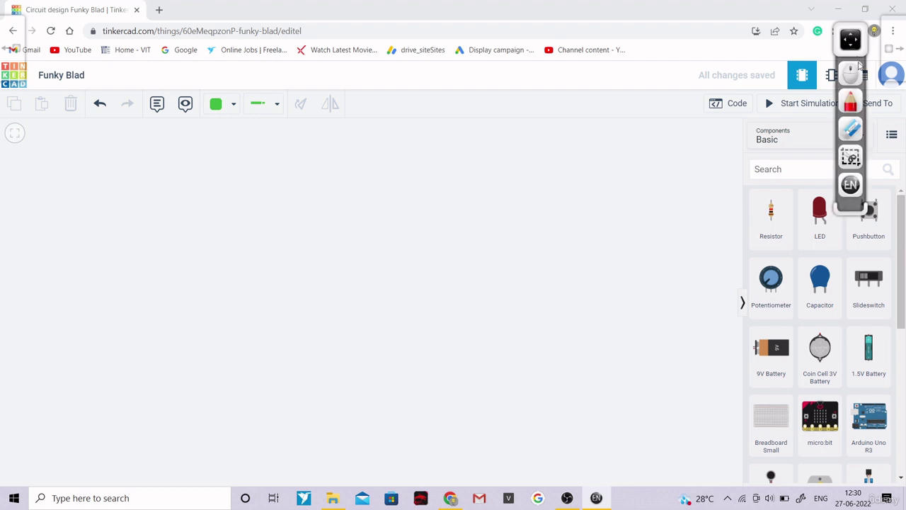
- Search the component library for 7404 and place a Hex Inverter chip in the middle of the workplane
click(793, 170)
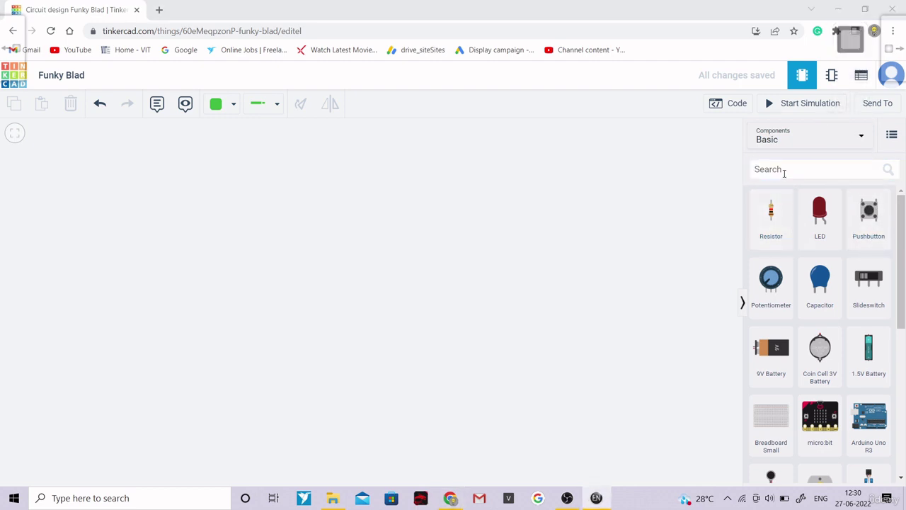
click(784, 172)
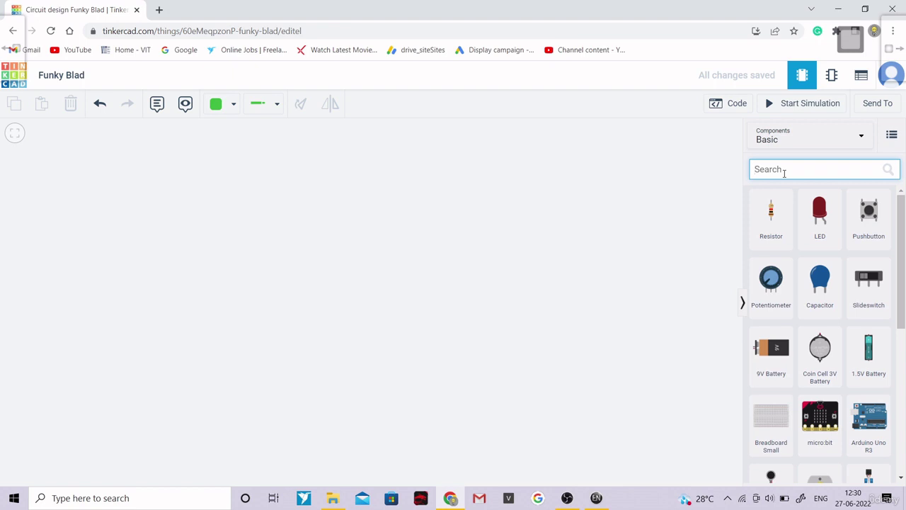
text(7404)
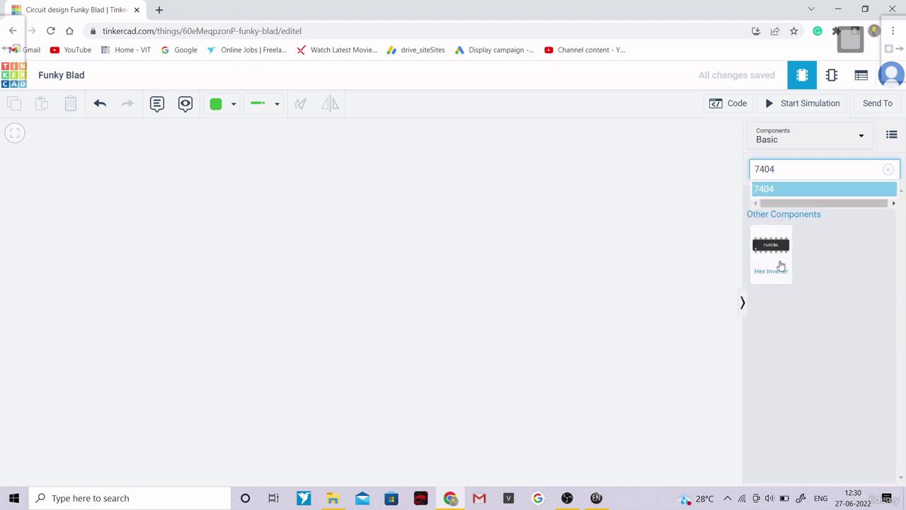
drag(774, 266, 359, 301)
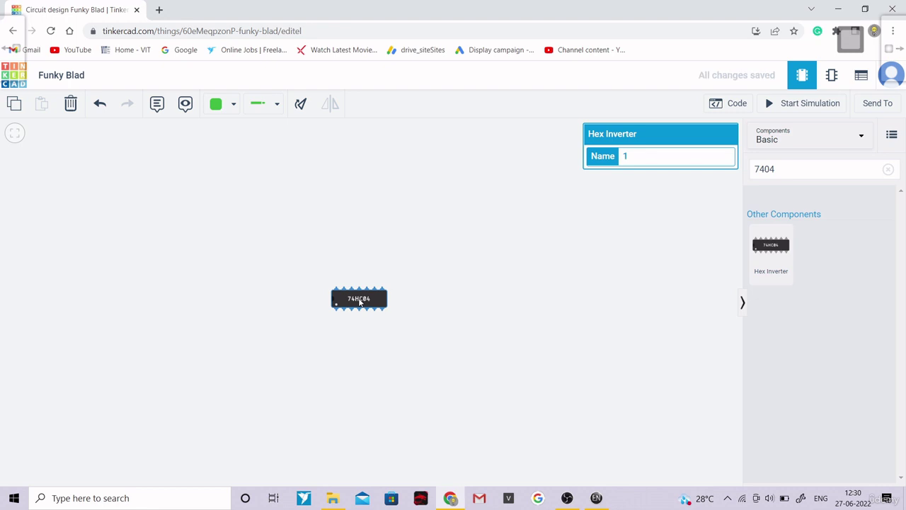
click(536, 296)
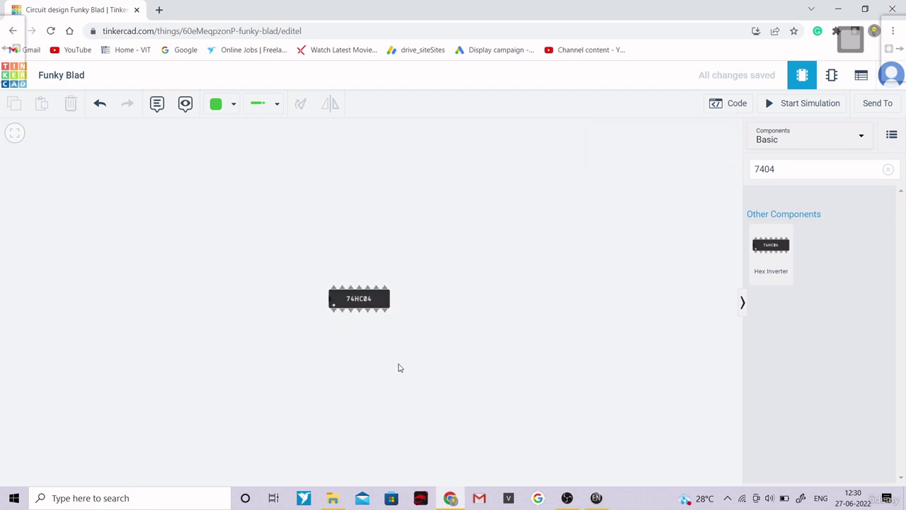
scroll(398, 368, up, 5)
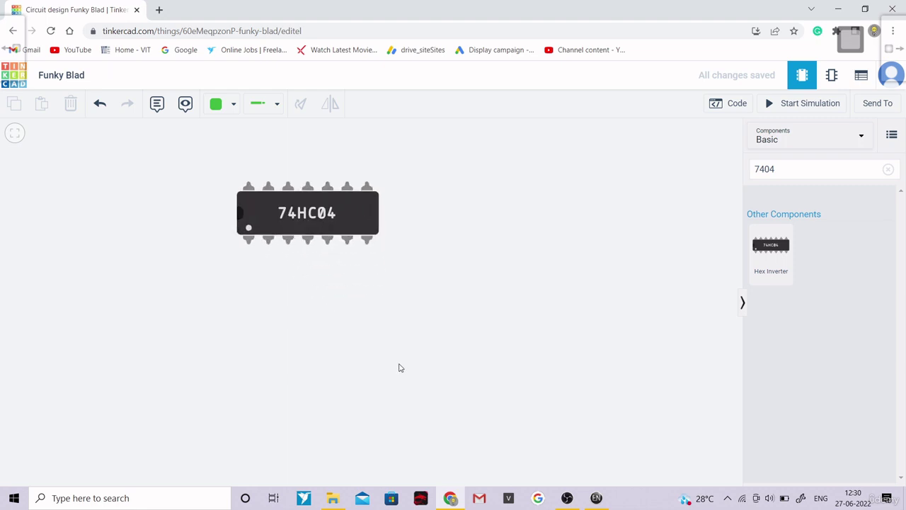
scroll(178, 170, up, 4)
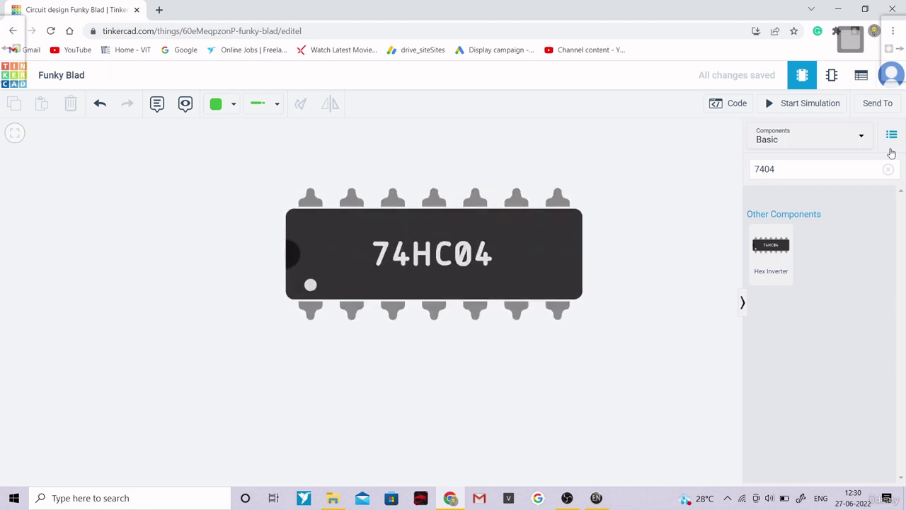
- Outline the chip's notch in red with the annotation pen and draw arrows pointing at the body's upper-left and lower-left corners
click(857, 32)
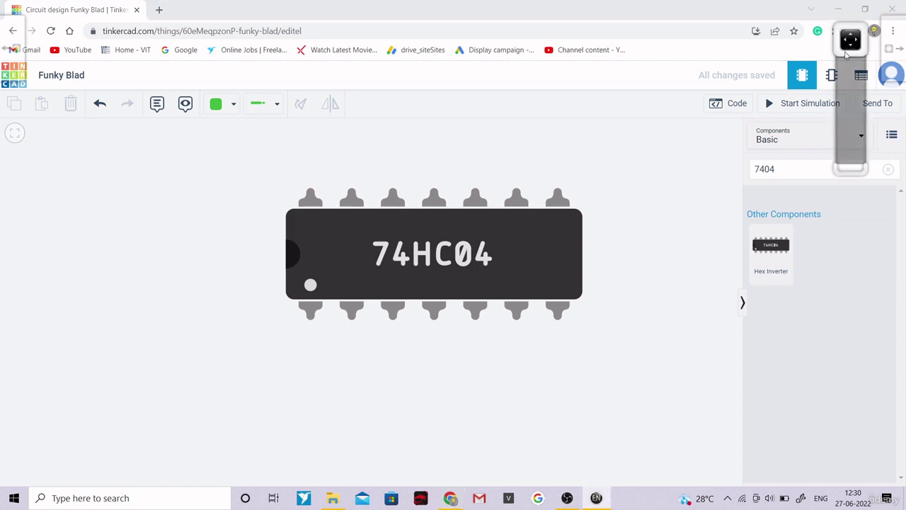
click(850, 103)
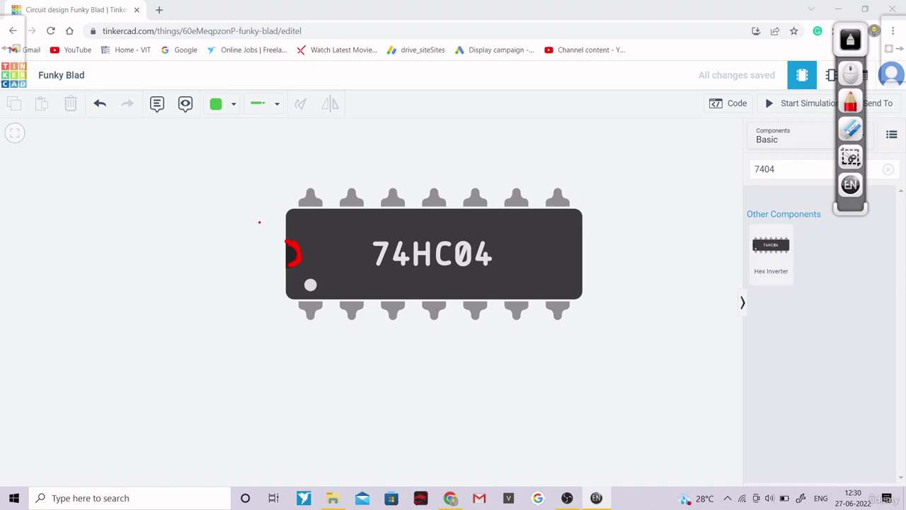
mouse_move(245, 225)
mouse_down()
mouse_move(283, 214)
mouse_move(273, 236)
mouse_up()
drag(253, 293, 282, 286)
drag(270, 281, 273, 292)
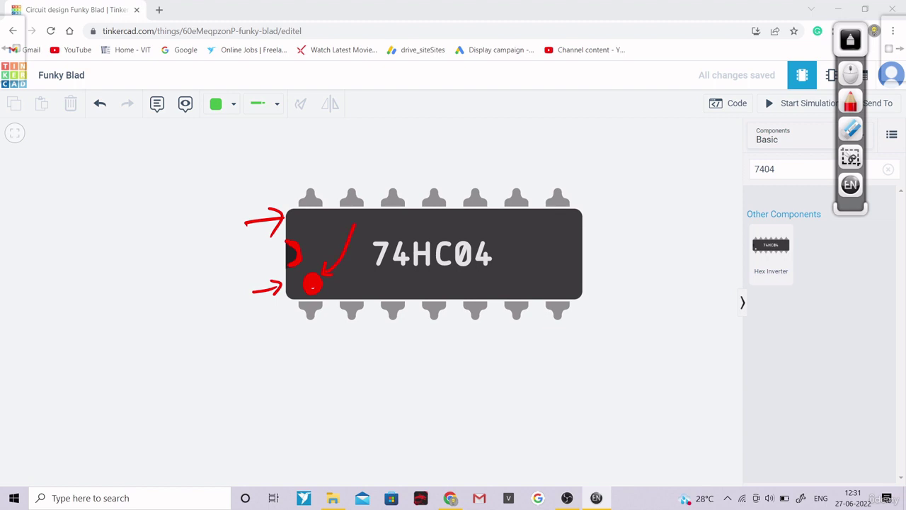
- Extend the arrow from the chip's dot upward and write a circled Pin:-1 label above the chip
drag(355, 225, 365, 162)
mouse_move(344, 131)
mouse_down()
mouse_move(347, 156)
mouse_move(346, 144)
mouse_move(382, 150)
mouse_move(401, 140)
mouse_up()
click(384, 133)
click(384, 139)
mouse_move(408, 132)
mouse_down()
mouse_move(415, 149)
mouse_move(457, 164)
mouse_move(310, 160)
mouse_up()
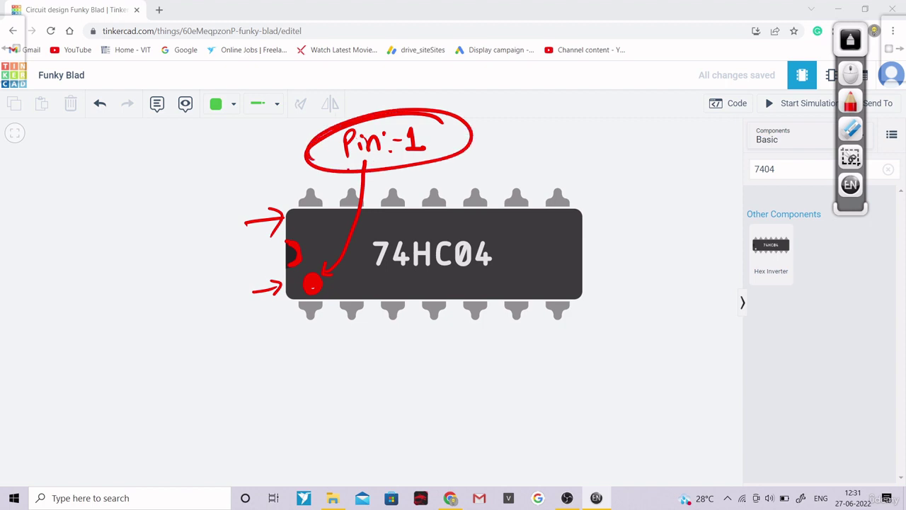
click(851, 39)
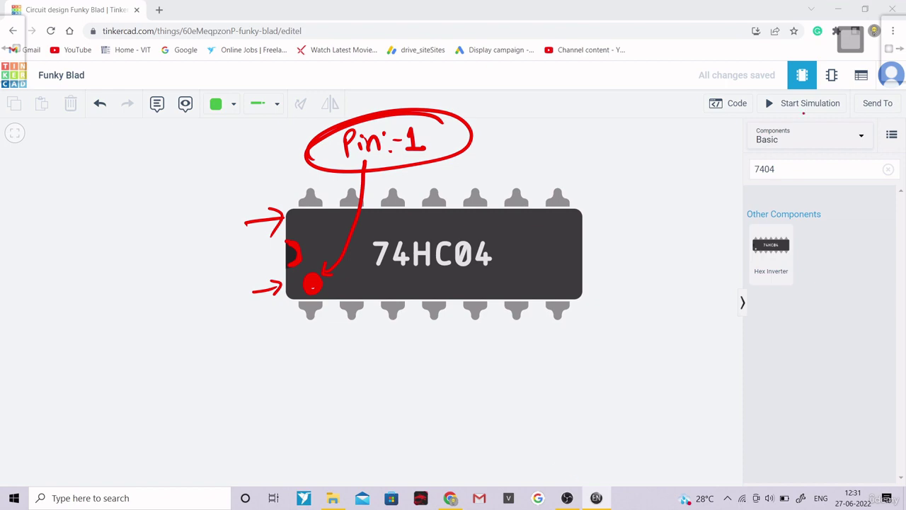
click(851, 39)
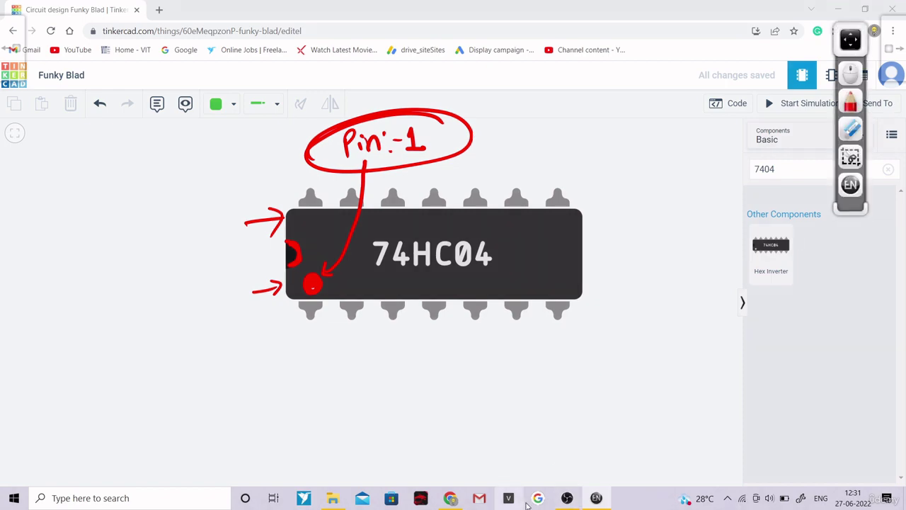
click(567, 498)
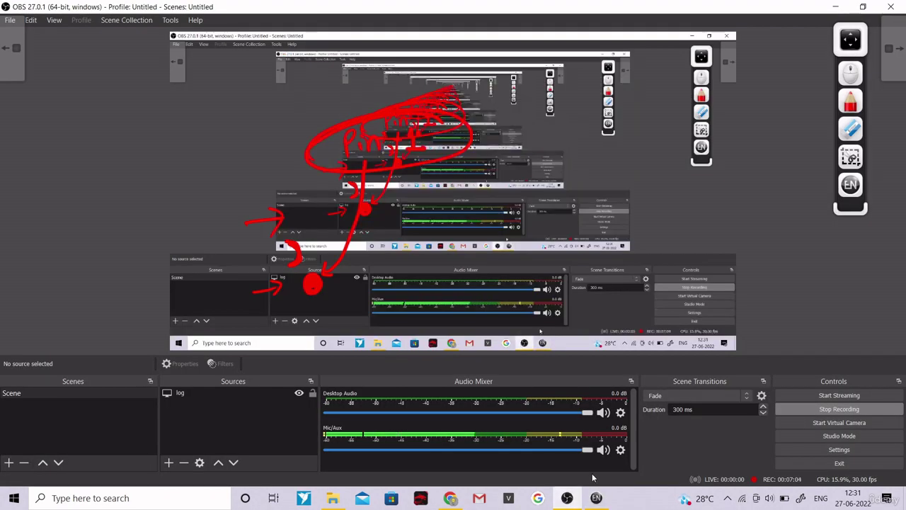
click(450, 497)
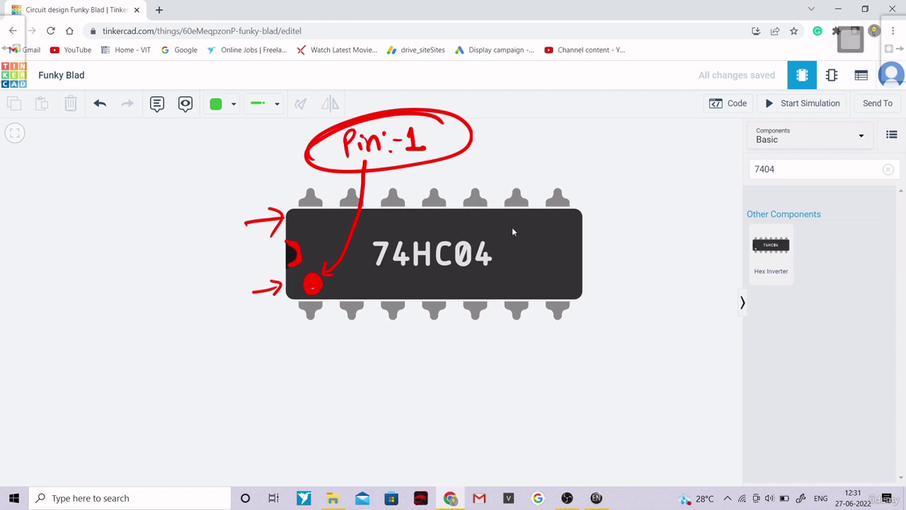
click(851, 43)
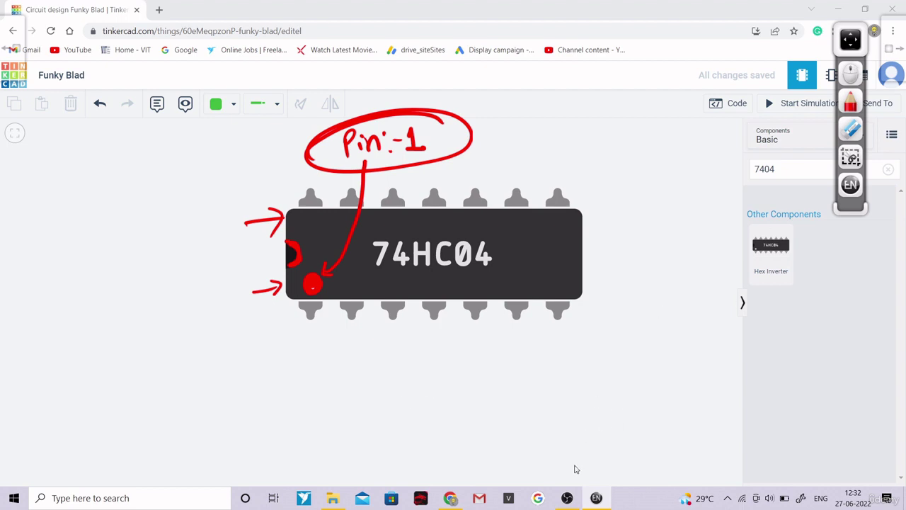
- Return to a clean annotation layer by way of the whiteboard sketch and mark the chip's notch and pin 1 dot in red
click(596, 498)
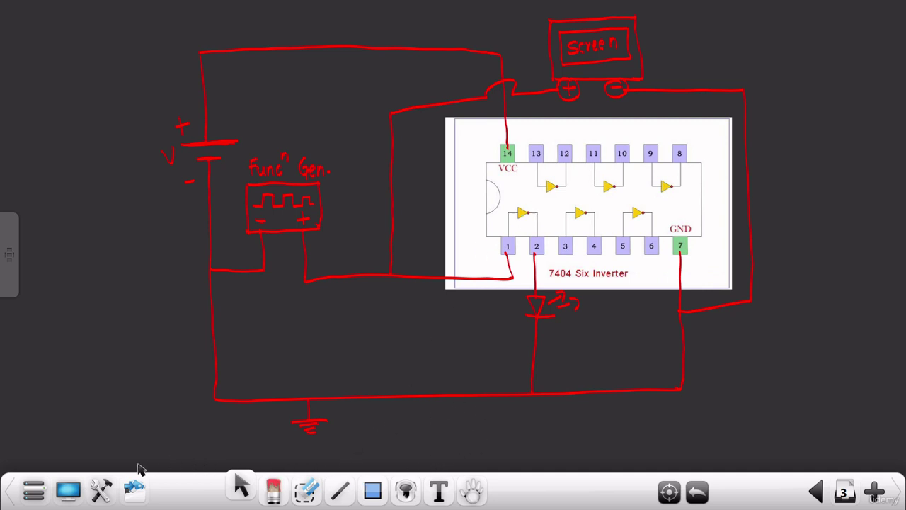
click(70, 494)
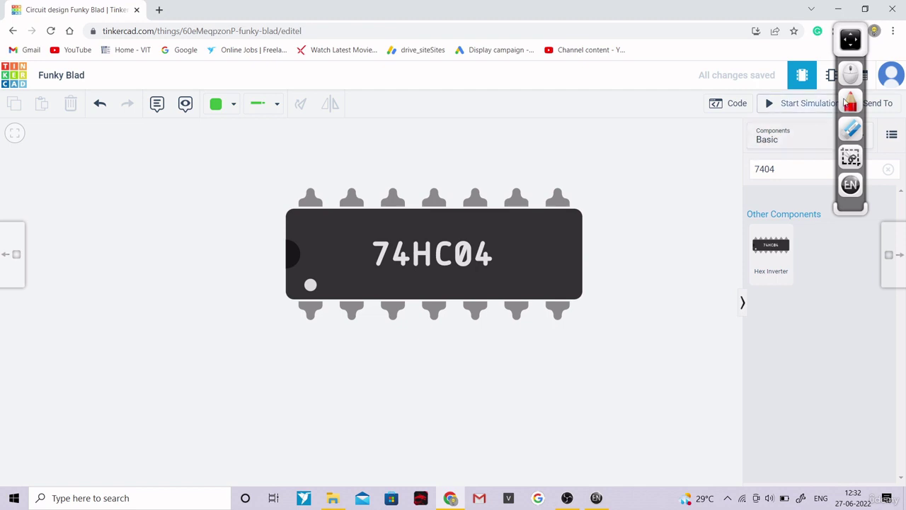
click(850, 101)
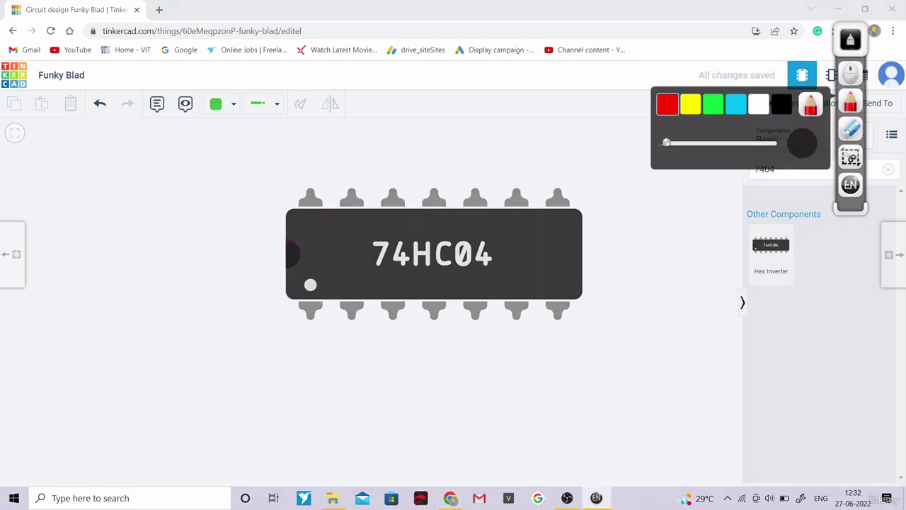
drag(286, 245, 295, 242)
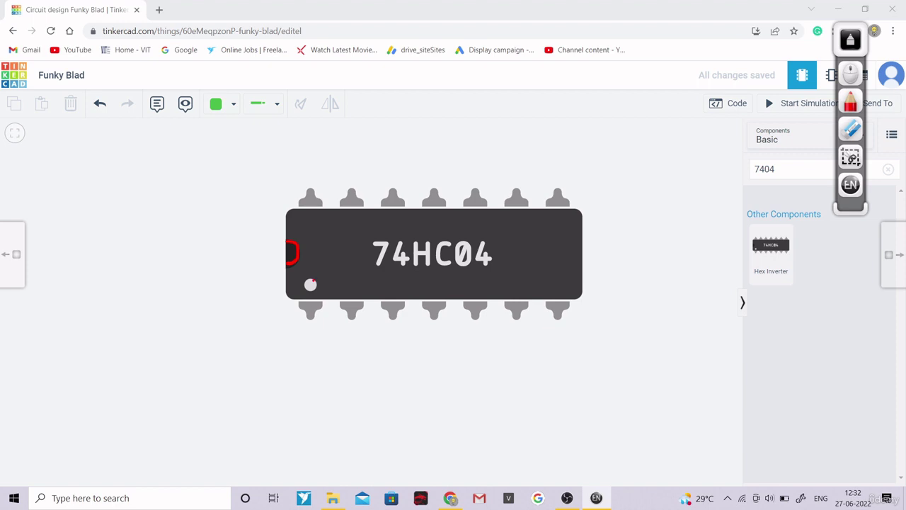
drag(310, 282, 312, 284)
- Write the pin numbers 1 to 7 beneath the chip's lower row of pins and circle each number
drag(307, 334, 307, 350)
mouse_move(312, 328)
mouse_down()
mouse_move(297, 331)
mouse_move(364, 345)
mouse_up()
mouse_move(364, 329)
mouse_down()
mouse_move(341, 332)
mouse_move(358, 328)
mouse_move(401, 354)
mouse_up()
mouse_move(409, 325)
mouse_down()
mouse_move(391, 351)
mouse_move(416, 332)
mouse_up()
drag(444, 326, 437, 352)
mouse_move(434, 332)
mouse_down()
mouse_move(456, 325)
mouse_move(475, 347)
mouse_up()
mouse_move(478, 328)
mouse_down()
mouse_move(540, 332)
mouse_move(561, 352)
mouse_up()
drag(565, 318, 575, 333)
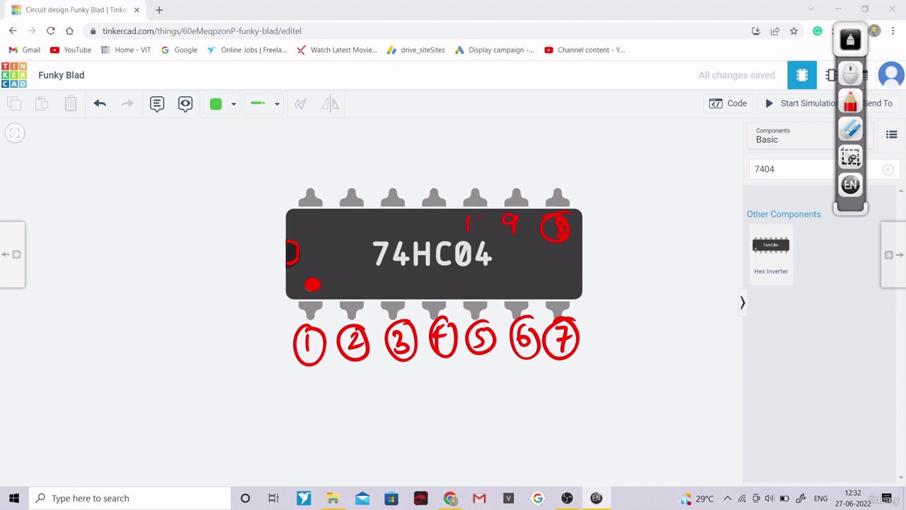
- Number the chip's upper pins 8 to 14 from right to left and circle pins 14 and 7
drag(480, 217, 478, 218)
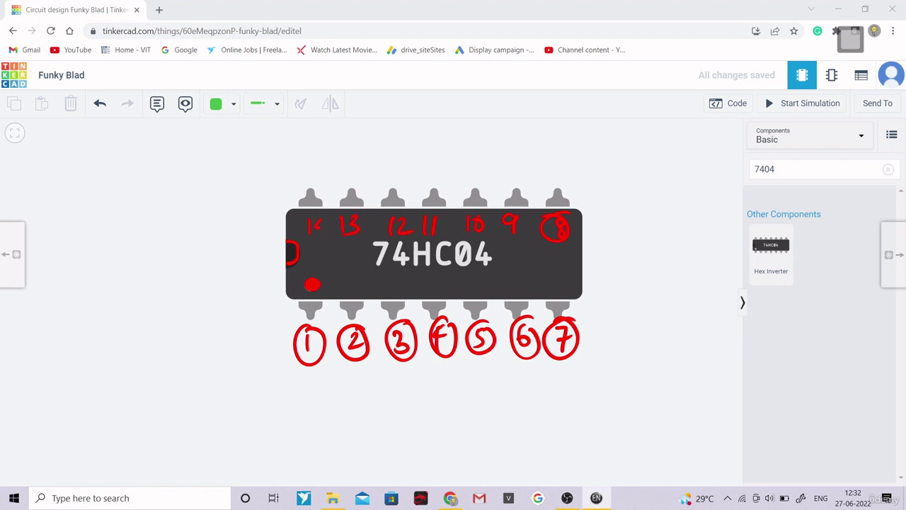
drag(314, 175, 328, 191)
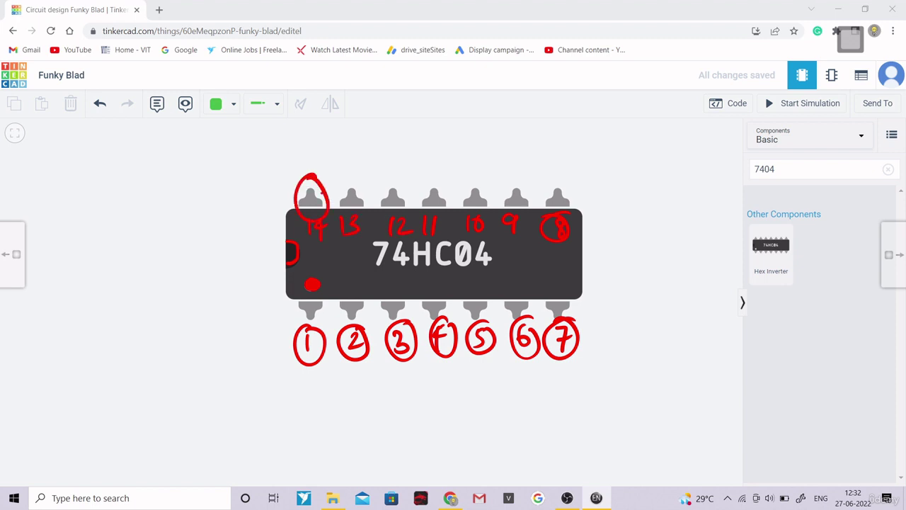
mouse_move(574, 303)
mouse_down()
mouse_move(559, 375)
mouse_move(570, 303)
mouse_up()
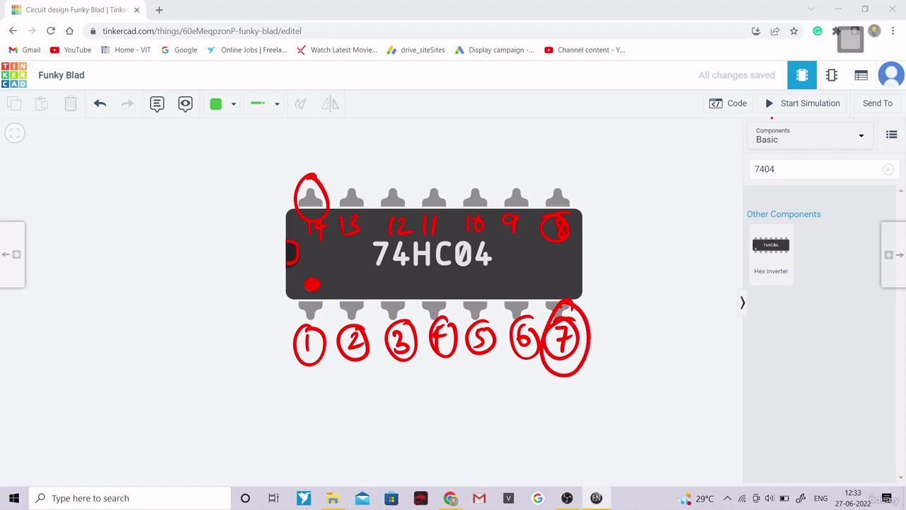
- Erase all red annotations around the chip with the area eraser and return to normal mouse mode
click(851, 41)
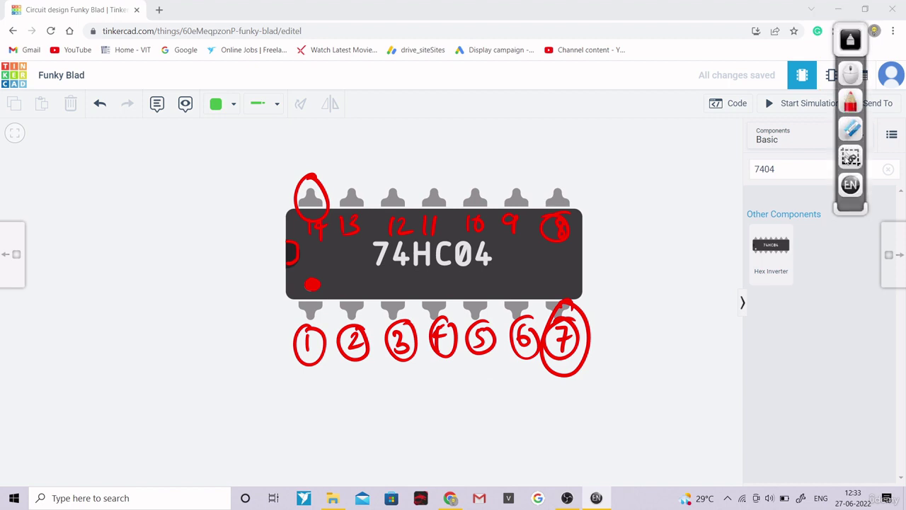
click(852, 129)
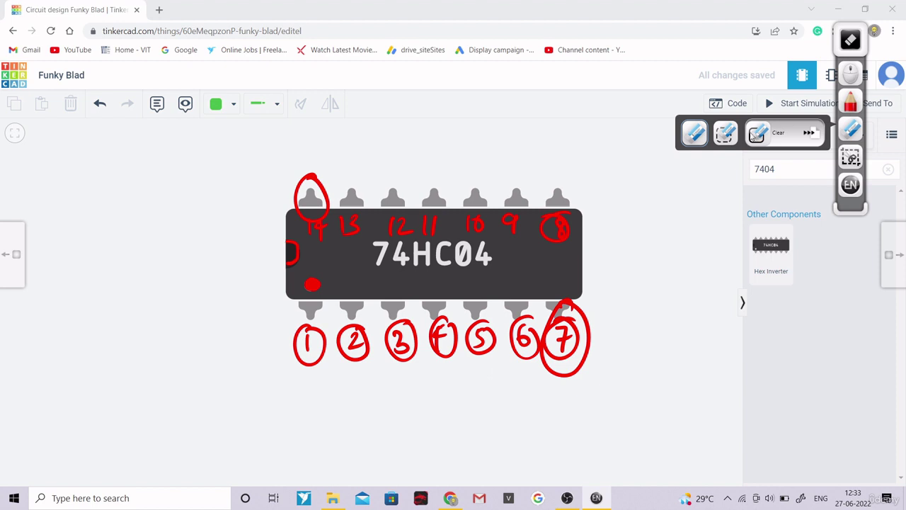
click(725, 134)
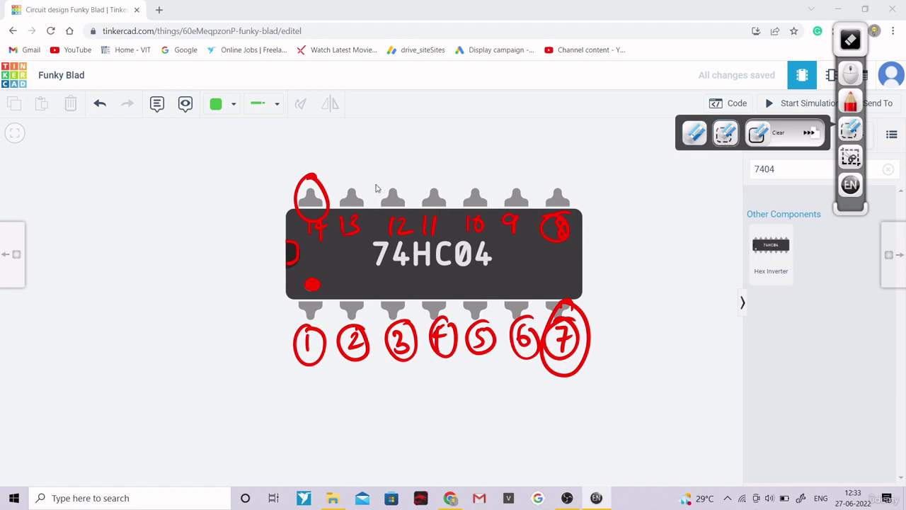
mouse_move(220, 225)
mouse_down()
mouse_move(562, 409)
mouse_move(419, 172)
mouse_move(382, 169)
mouse_up()
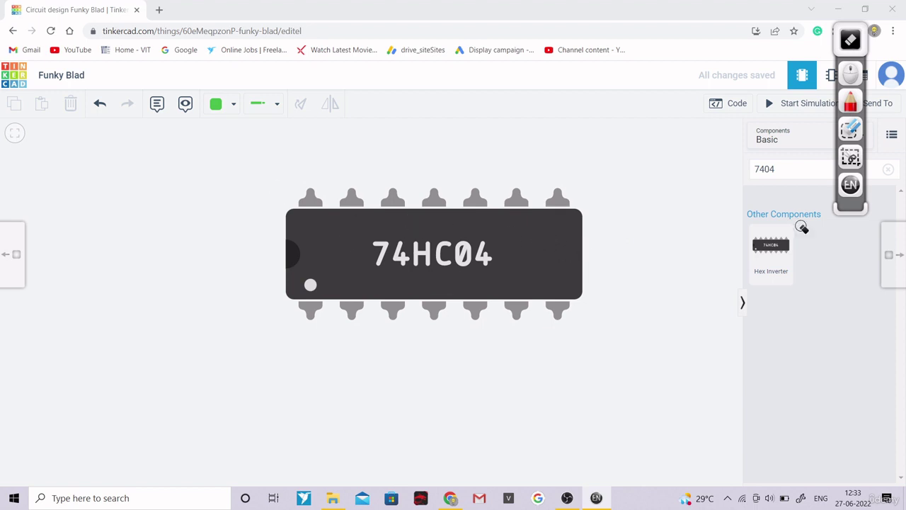
click(851, 74)
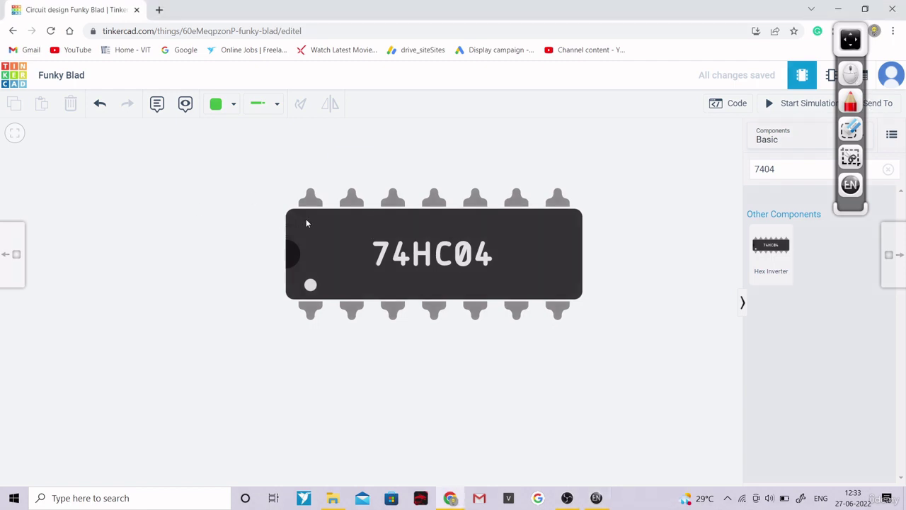
- Move the 74HC04 chip to the centre of the workplane, leaving free space around it for other parts
scroll(170, 231, down, 3)
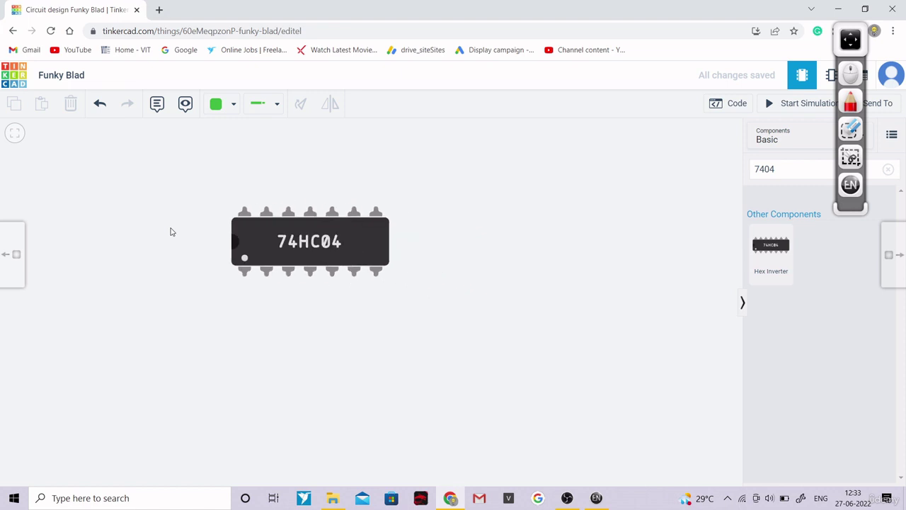
drag(264, 236, 360, 280)
scroll(390, 280, down, 2)
click(621, 279)
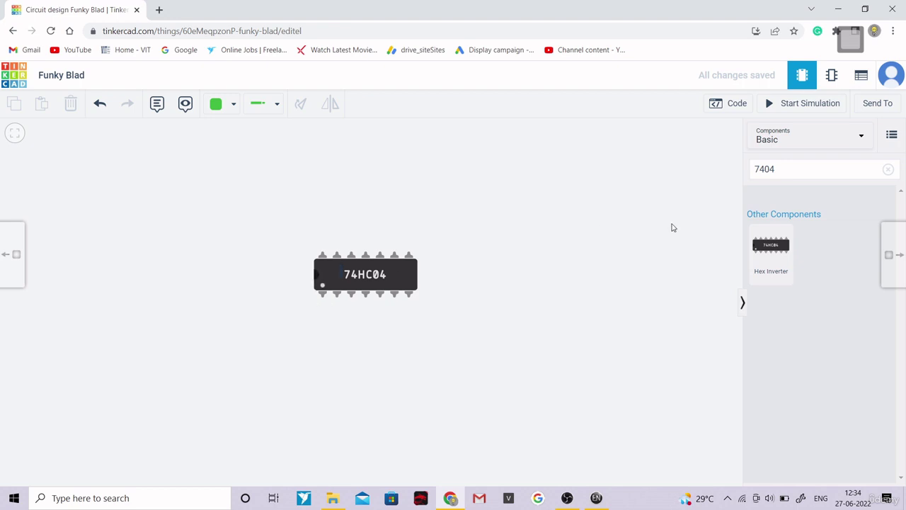
drag(376, 277, 401, 276)
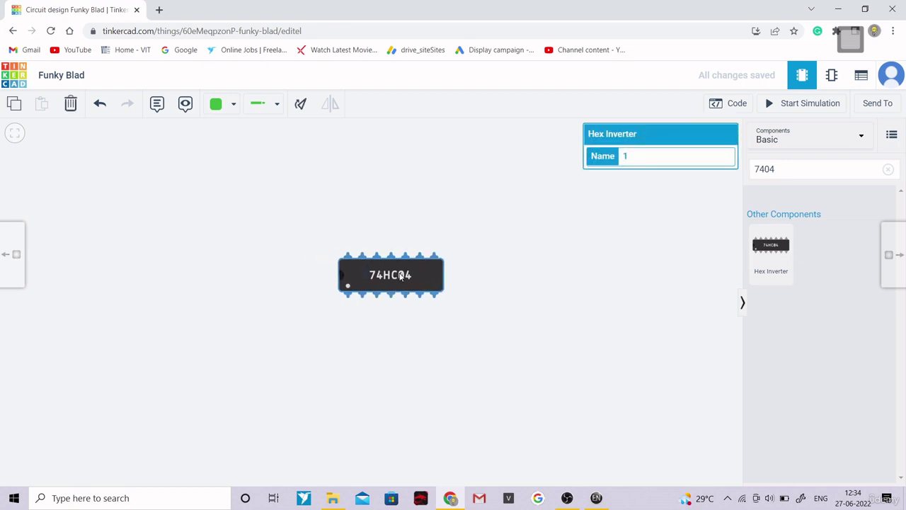
- Clear the component search and place a Coin Cell 3V Battery to the left of the hex inverter
click(604, 504)
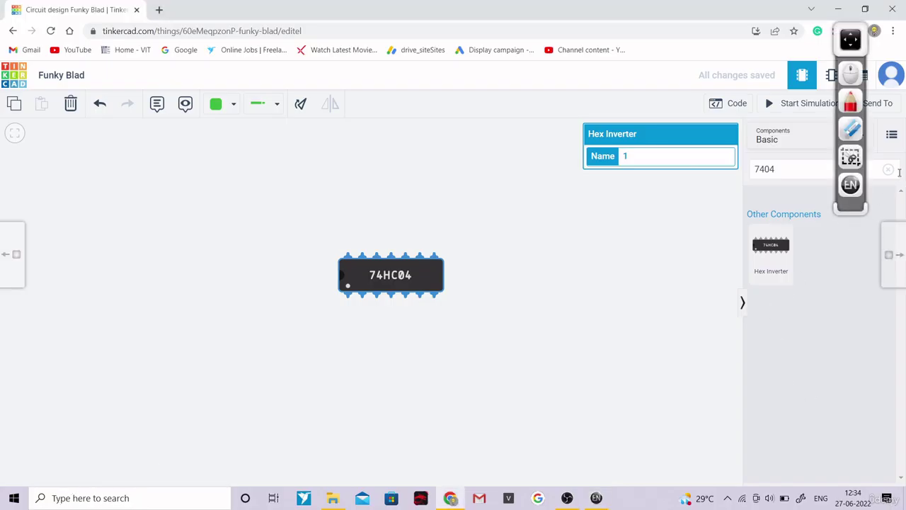
click(889, 170)
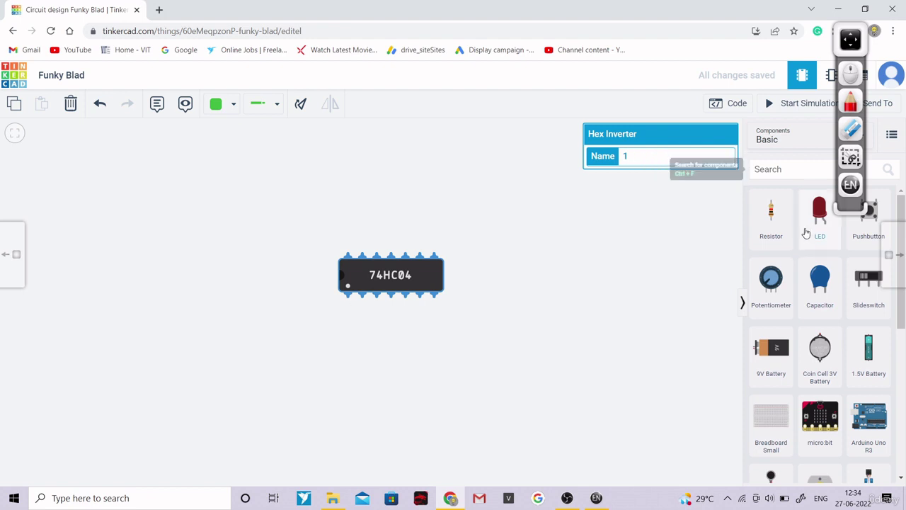
drag(831, 385, 112, 306)
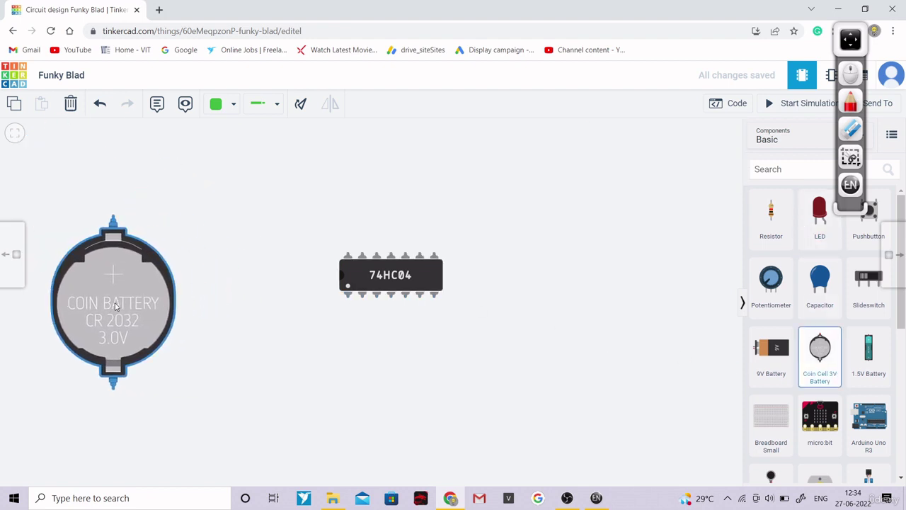
- Move the 74HC04 chip further right, away from the coin cell, to leave wiring space between them
scroll(127, 298, down, 1)
scroll(104, 253, down, 2)
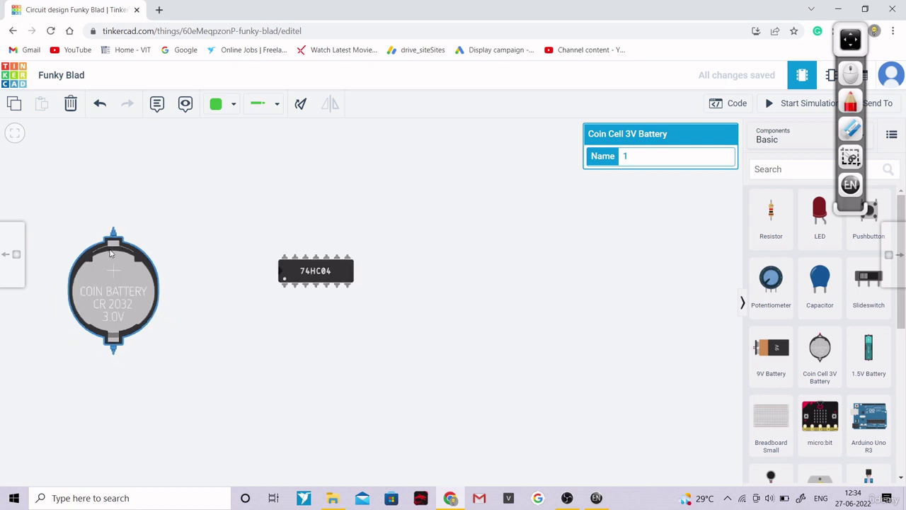
drag(280, 275, 411, 297)
- Wire the coin cell's positive terminal over the top to chip pin 14, aligning the bend vertically above that pin
click(112, 234)
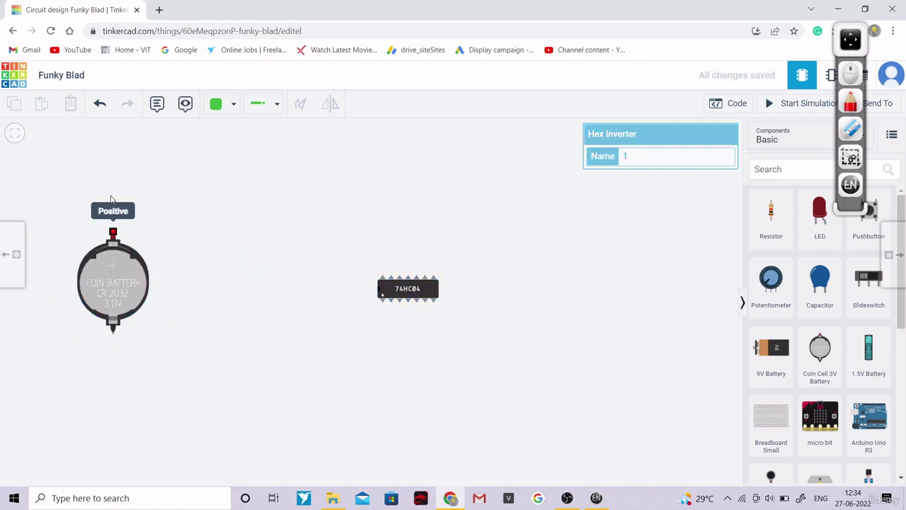
click(114, 163)
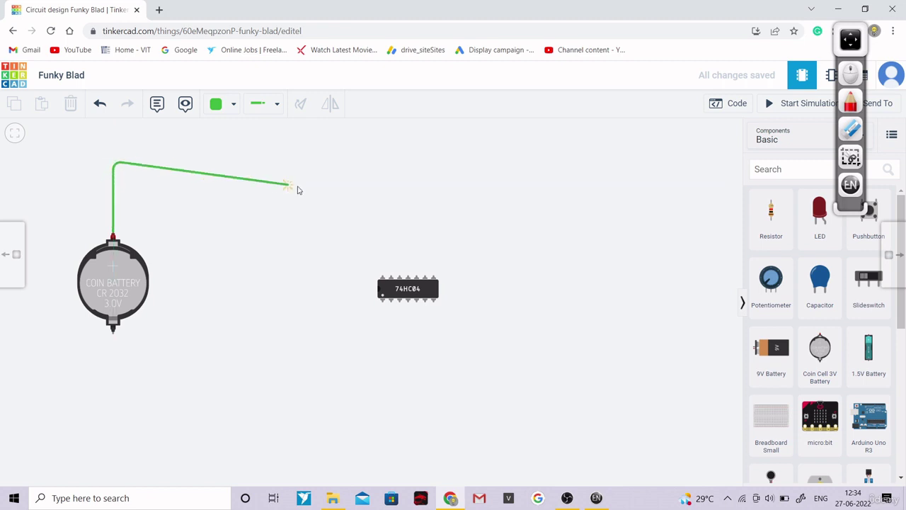
click(373, 162)
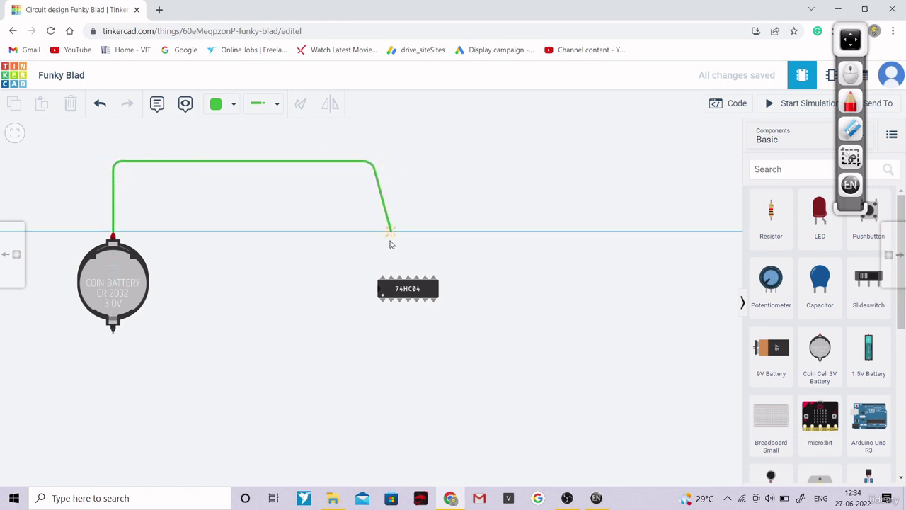
click(382, 278)
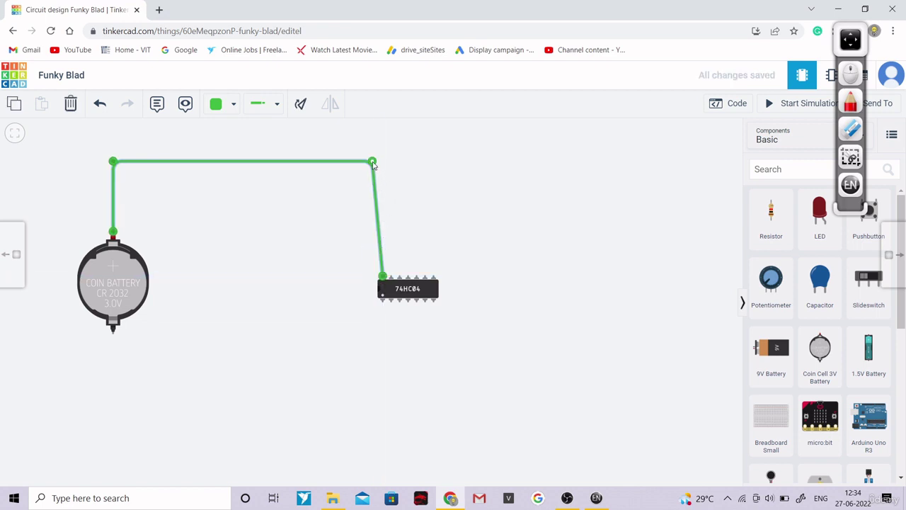
drag(373, 164, 383, 164)
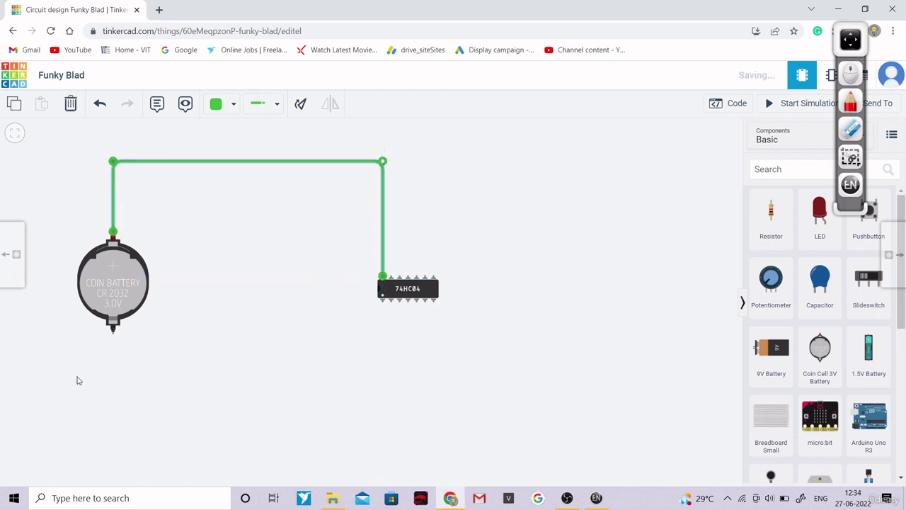
- Wire the coin cell's negative terminal underneath to chip pin 7 with right-angled bends and deselect the wire
click(113, 329)
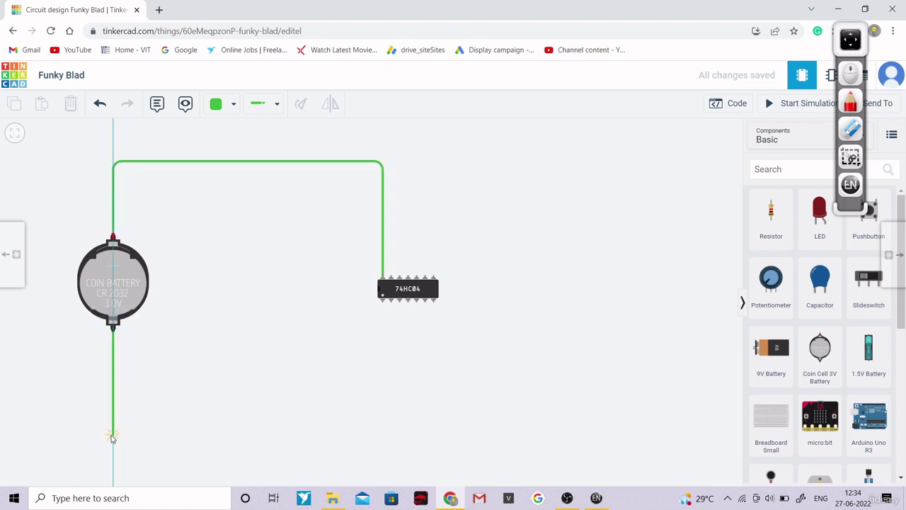
click(112, 434)
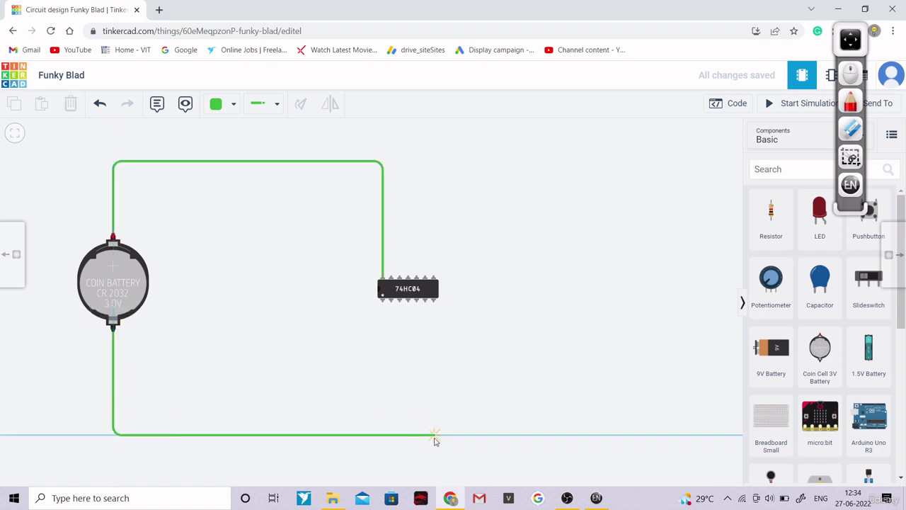
click(435, 434)
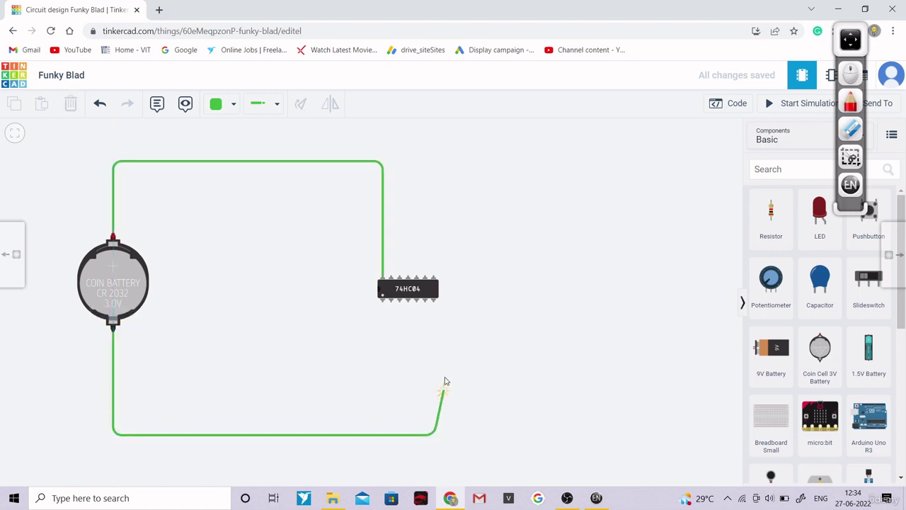
click(434, 301)
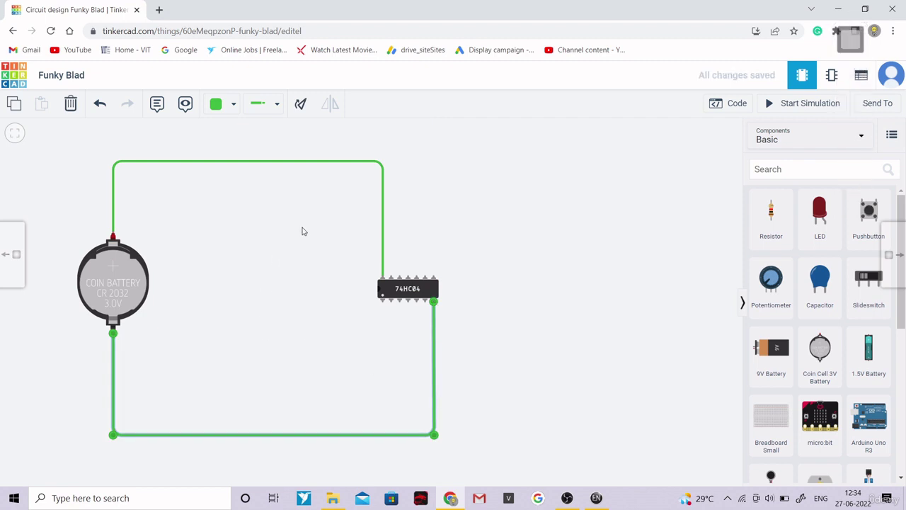
click(628, 292)
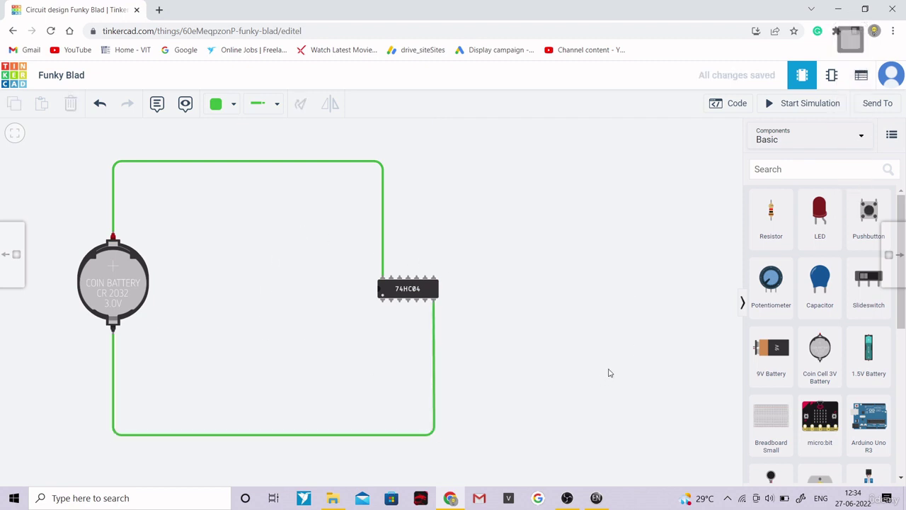
- Move the coin cell further left and shift the left bends of both supply wires to line up with its terminals
drag(98, 284, 65, 287)
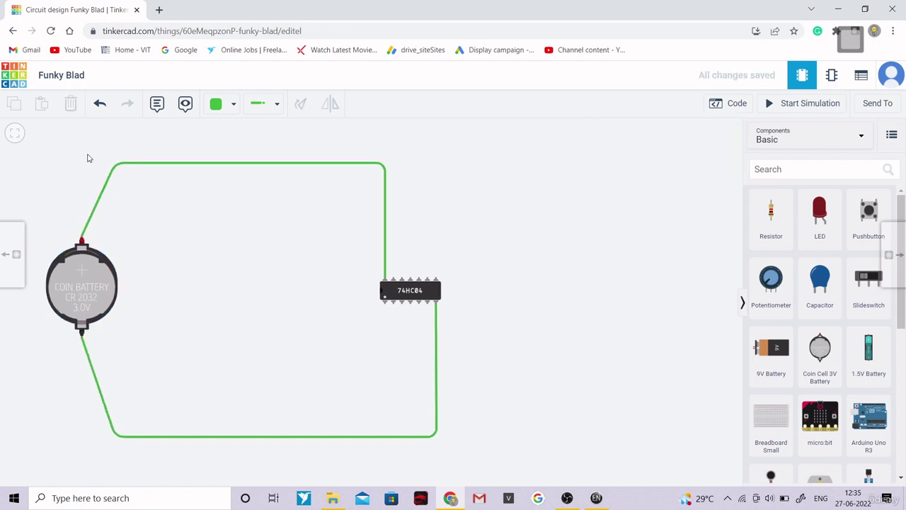
click(112, 164)
drag(113, 165, 84, 164)
click(122, 438)
click(119, 436)
drag(116, 437, 80, 437)
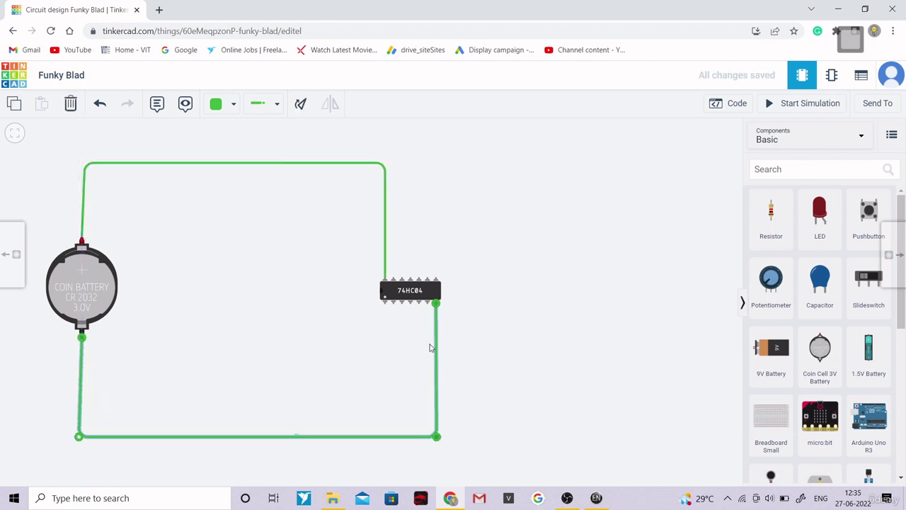
- Sketch an inverter between chip pins 1 and 2 with the white pen, circle it, and mark the remaining pin rows
scroll(429, 348, up, 5)
scroll(429, 348, up, 2)
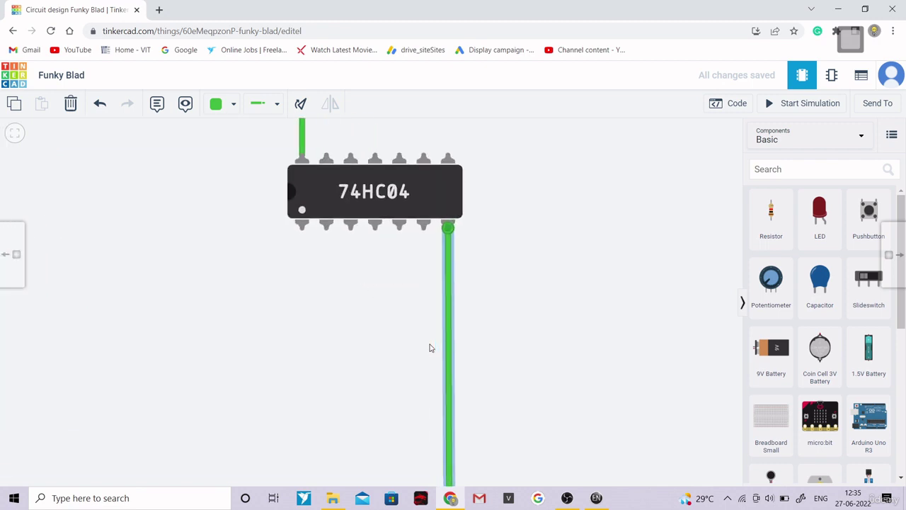
click(853, 47)
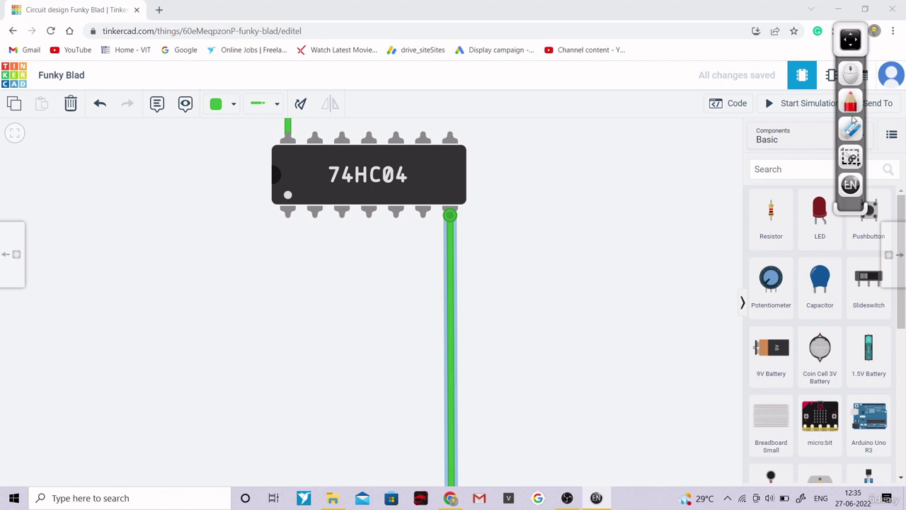
click(853, 105)
click(758, 110)
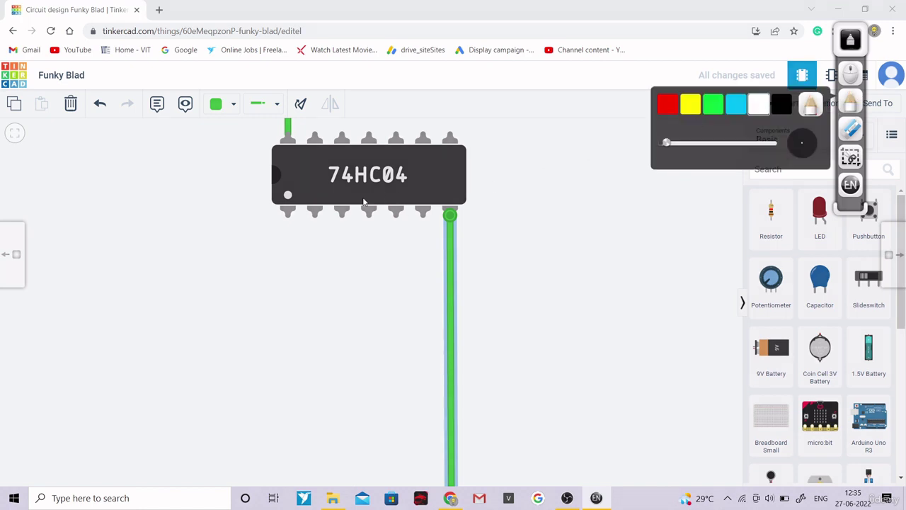
drag(667, 143, 661, 143)
click(287, 192)
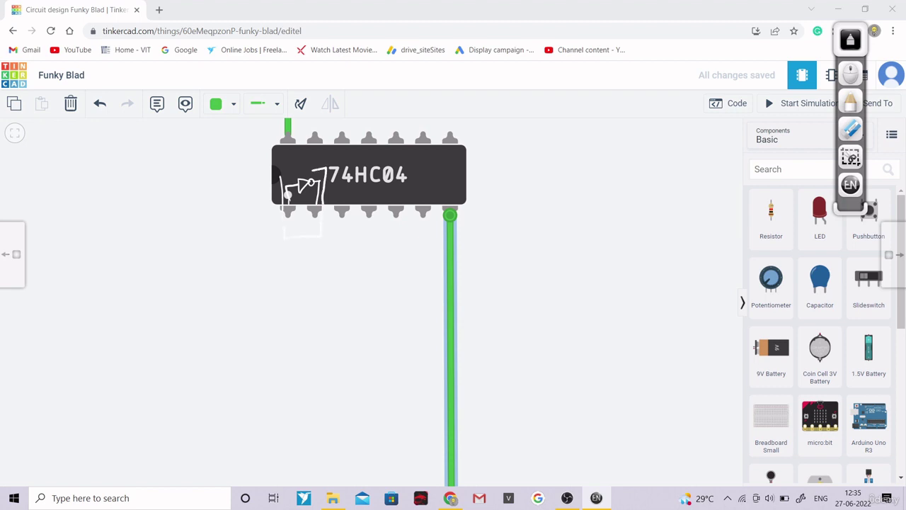
drag(281, 177, 313, 168)
mouse_move(330, 201)
mouse_down()
mouse_move(335, 185)
mouse_move(444, 203)
mouse_move(353, 214)
mouse_up()
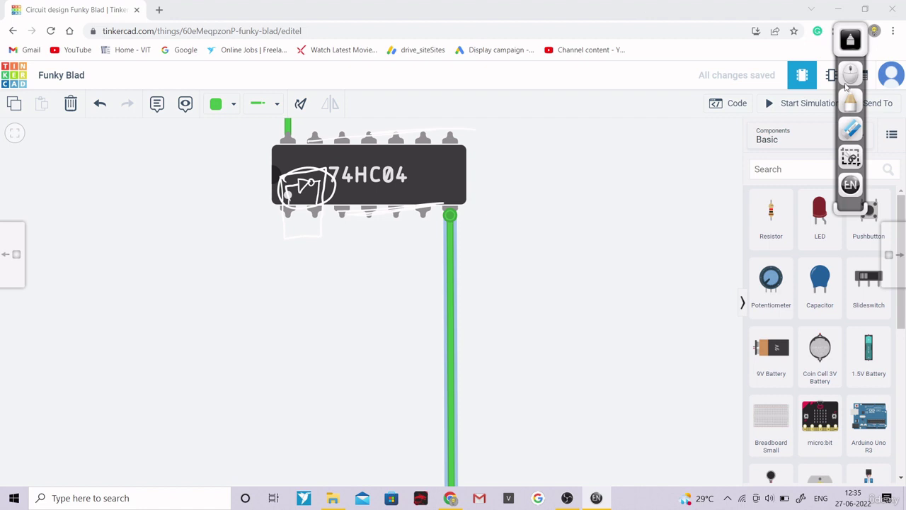
- Erase all white annotations around the chip with the area eraser and return to normal mouse mode
click(849, 128)
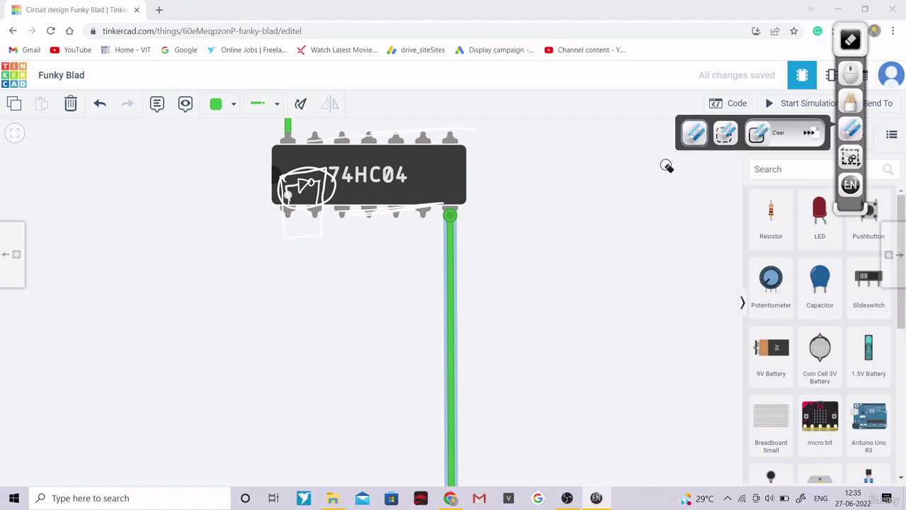
click(723, 136)
mouse_move(350, 174)
mouse_down()
mouse_move(317, 180)
mouse_move(332, 216)
mouse_move(463, 205)
mouse_move(407, 149)
mouse_move(318, 134)
mouse_move(340, 170)
mouse_up()
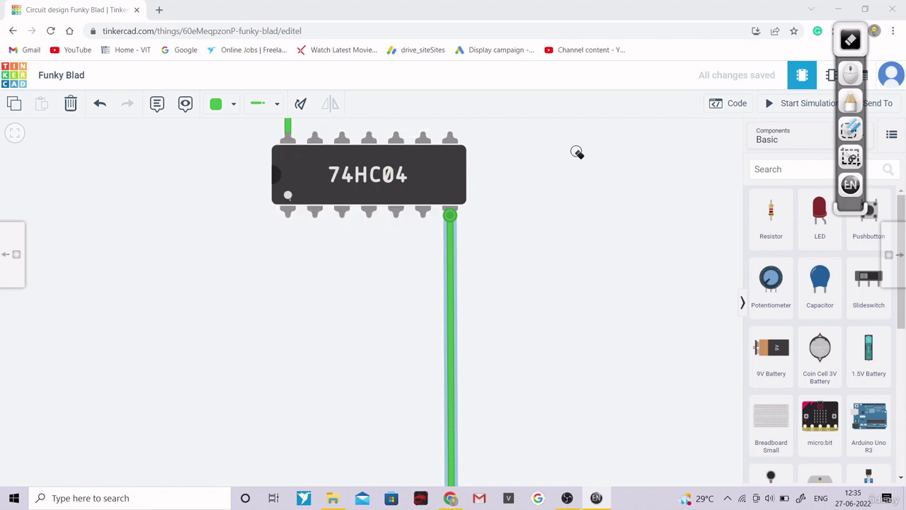
click(844, 78)
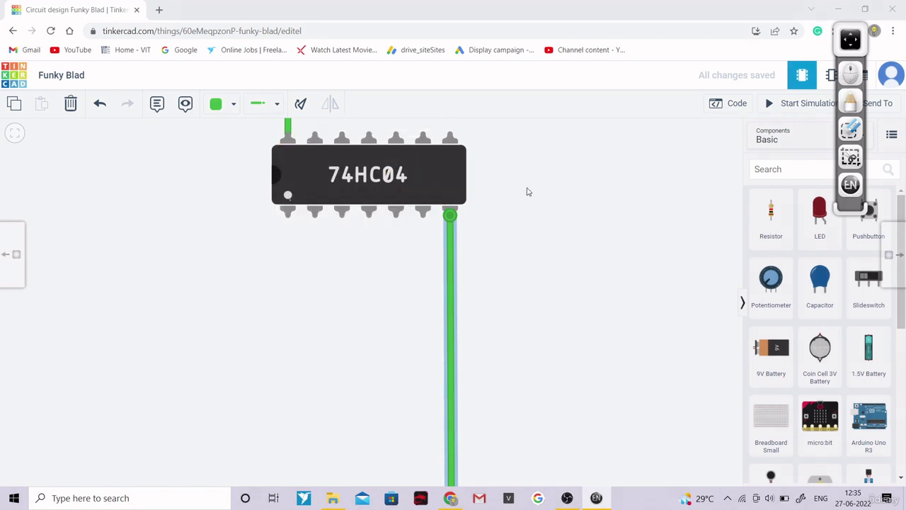
- Straighten both supply wires by aligning their left corners exactly above and below the coin cell's terminals
scroll(461, 202, down, 5)
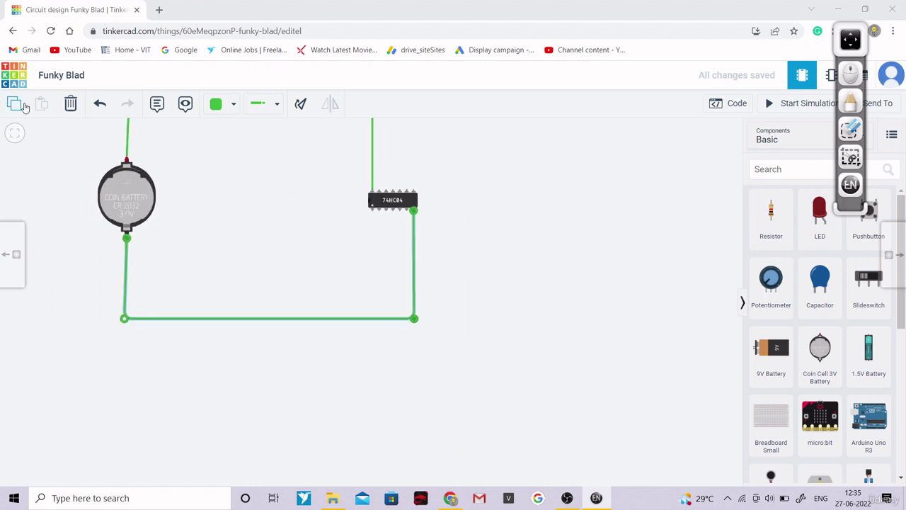
scroll(82, 149, up, 1)
drag(202, 162, 237, 230)
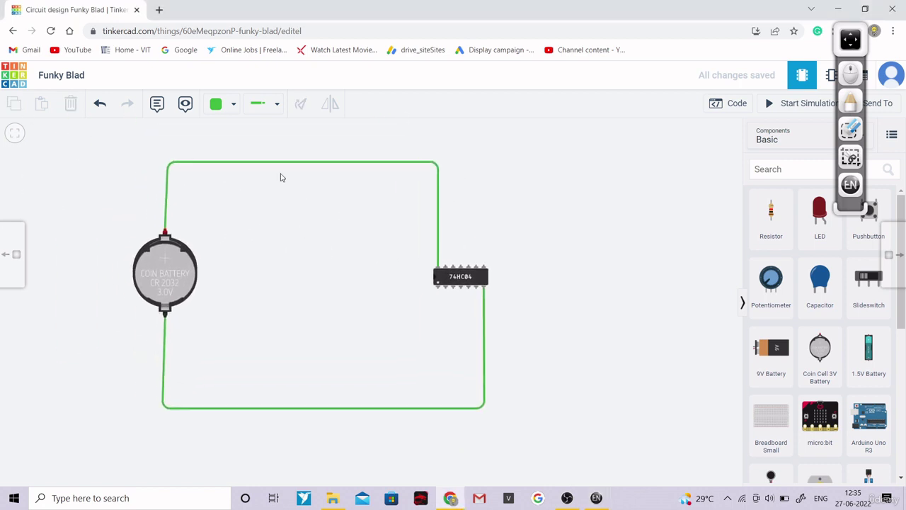
click(165, 408)
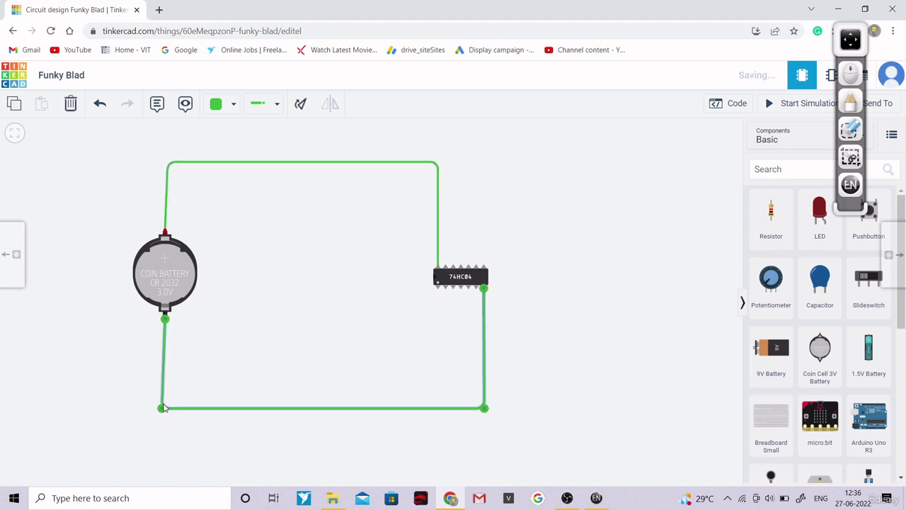
drag(162, 408, 165, 408)
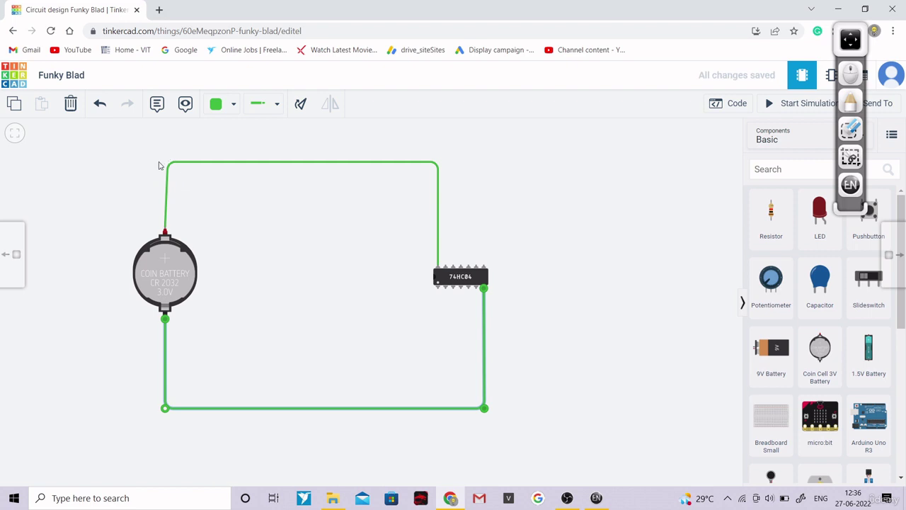
drag(170, 167, 165, 163)
click(126, 213)
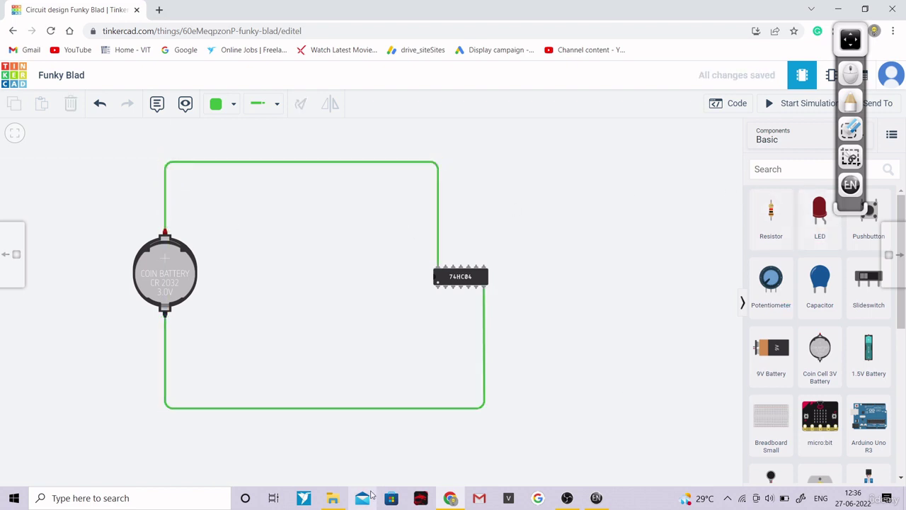
- Consult the whiteboard circuit sketch and place a Function Generator between the coin cell and the hex inverter in Tinkercad
click(851, 185)
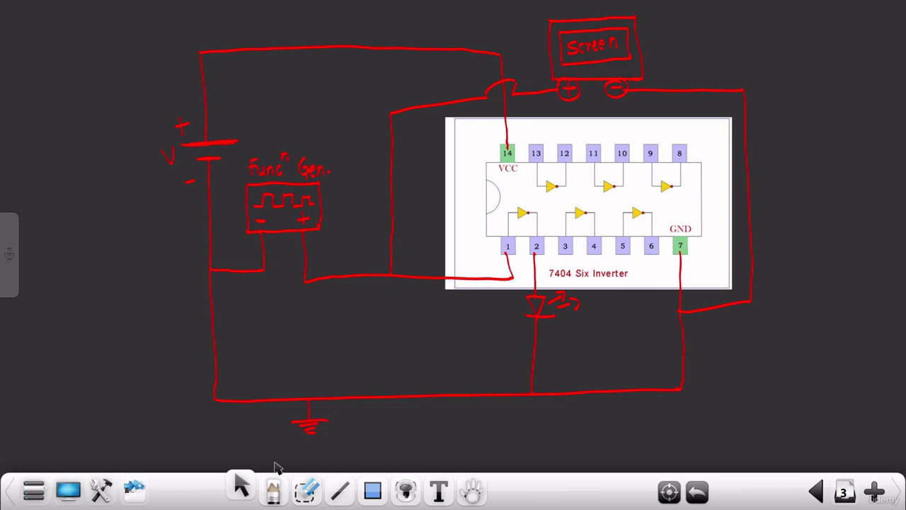
click(68, 490)
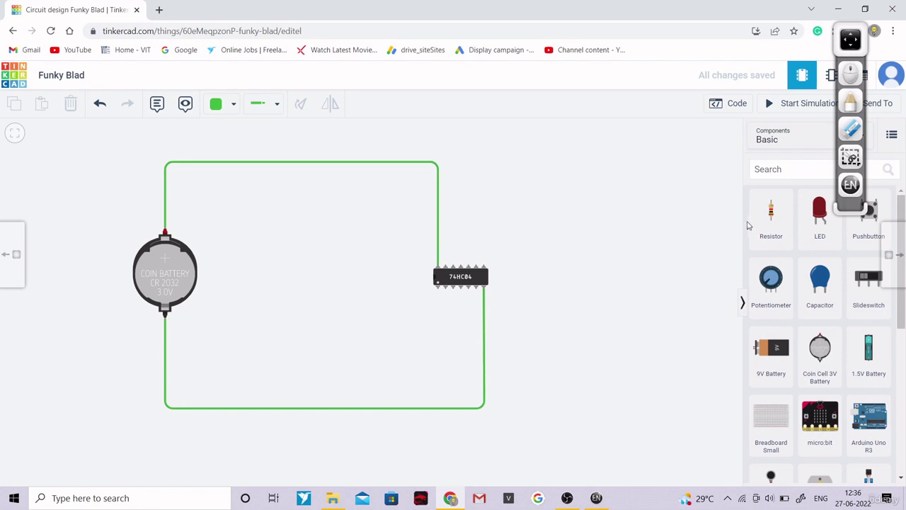
click(829, 172)
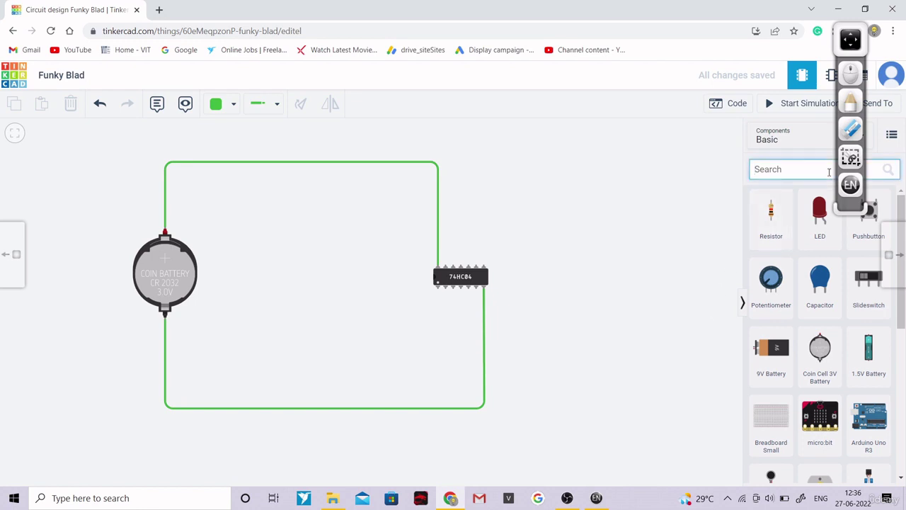
text(Functio)
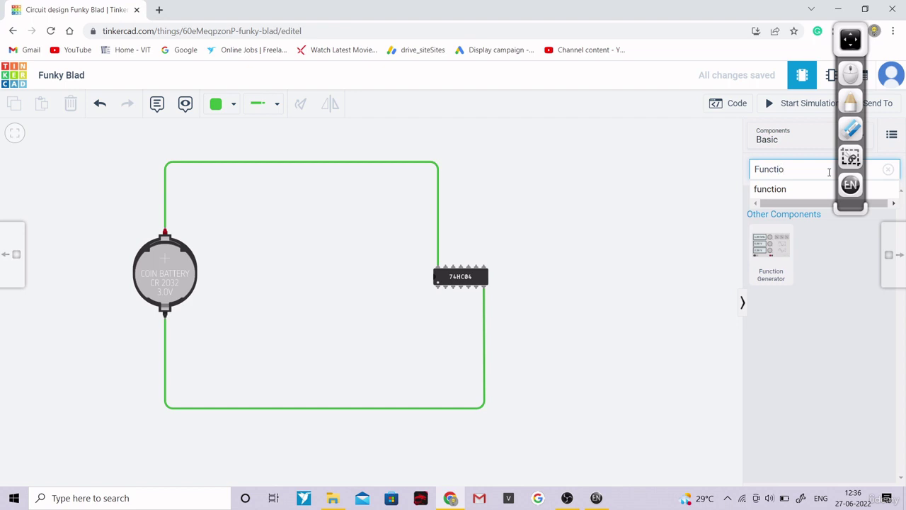
drag(771, 250, 301, 304)
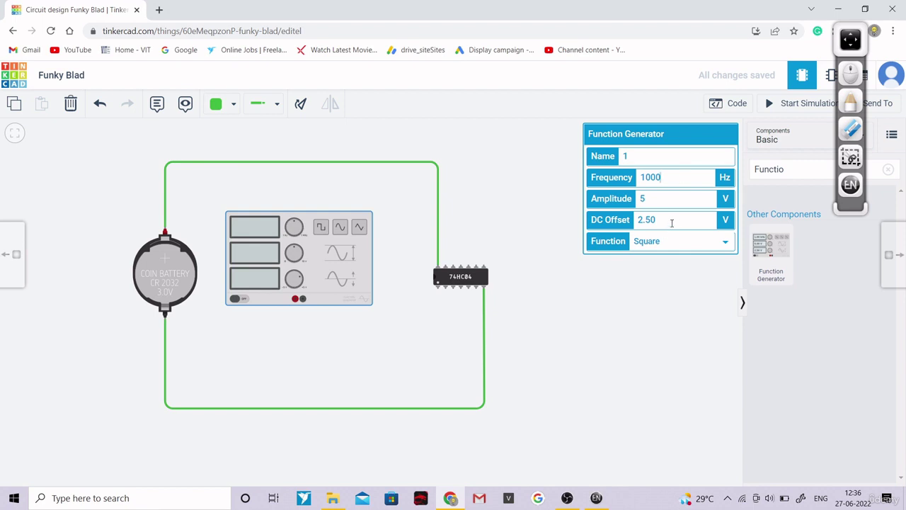
- Set the function generator's frequency to 1 Hz and its DC offset to 0 V
click(672, 223)
double_click(671, 221)
key(BackSpace)
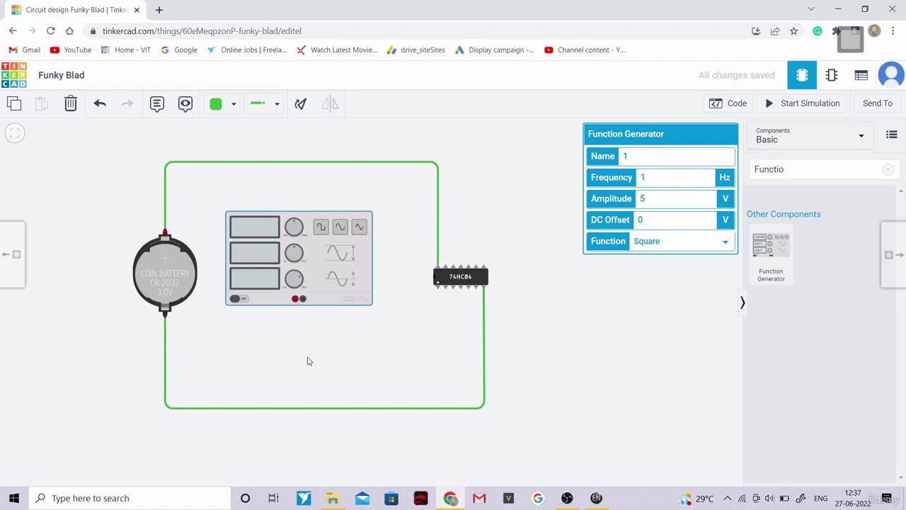
- Check the function generator's connections in the whiteboard circuit sketch and return to the Tinkercad circuit
click(856, 47)
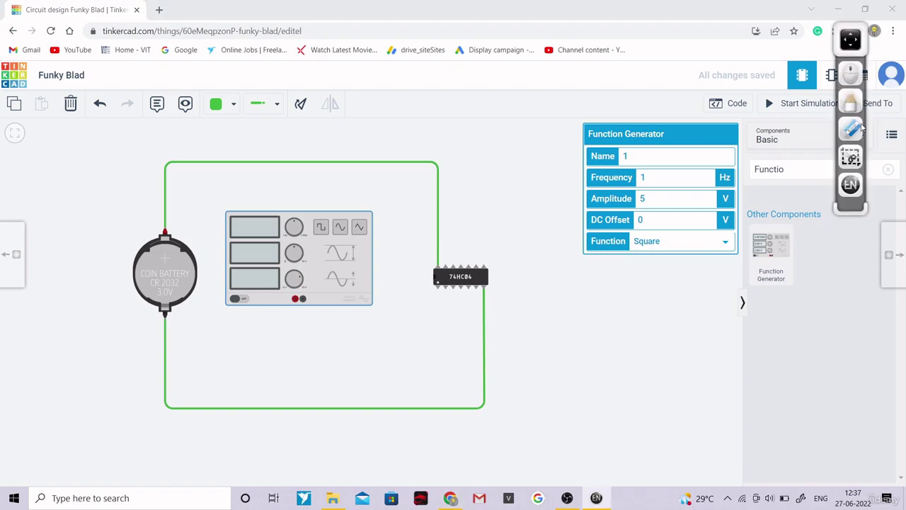
click(856, 189)
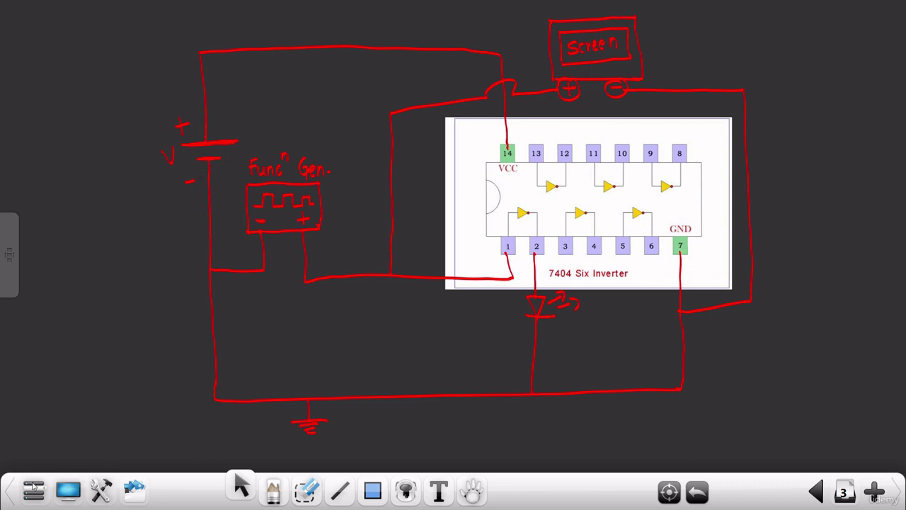
click(67, 490)
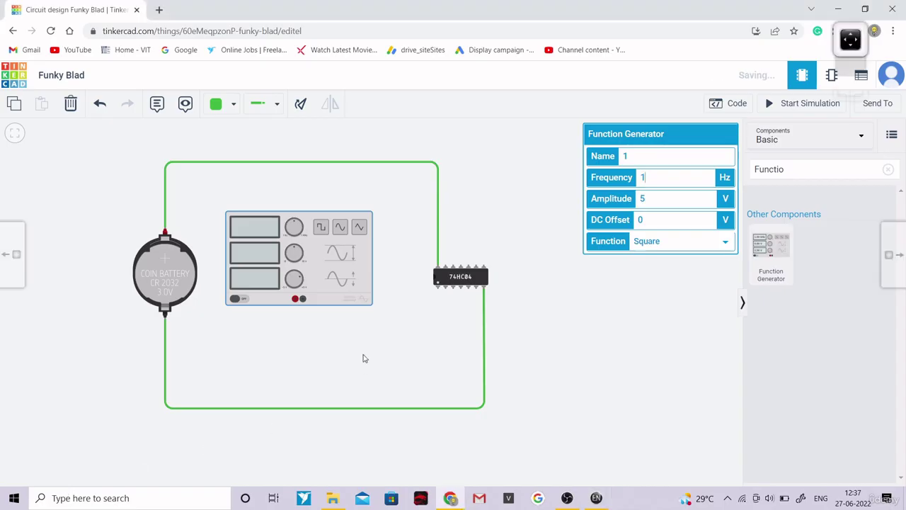
- Wire the function generator's positive terminal to Input 1 of the hex inverter, with the wire's corner aligned directly below that pin
click(295, 299)
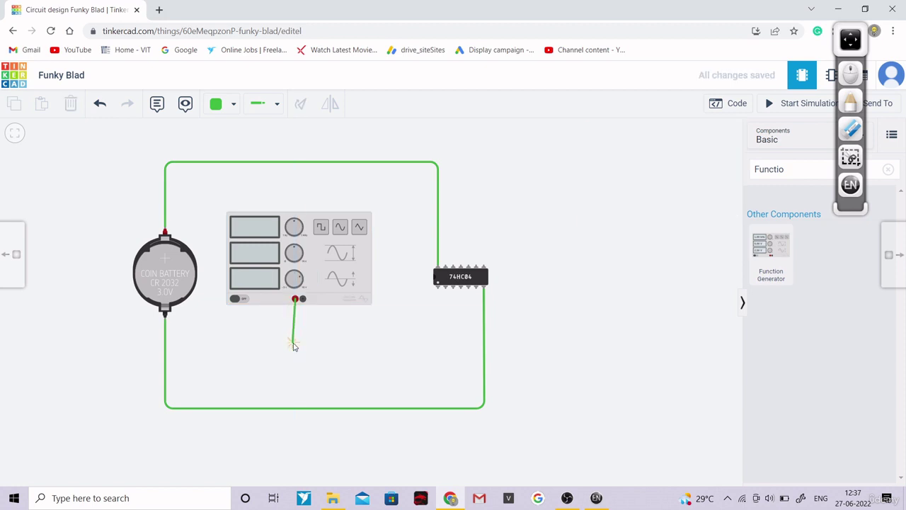
click(295, 344)
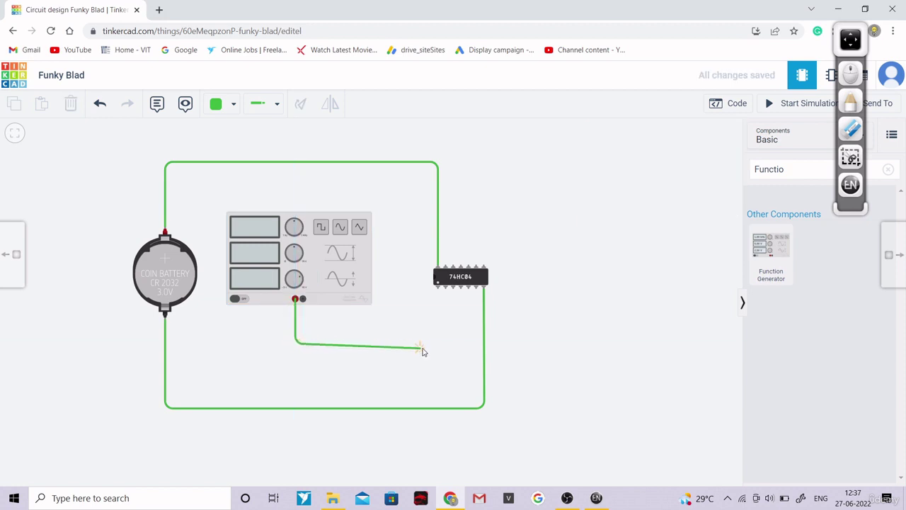
click(436, 344)
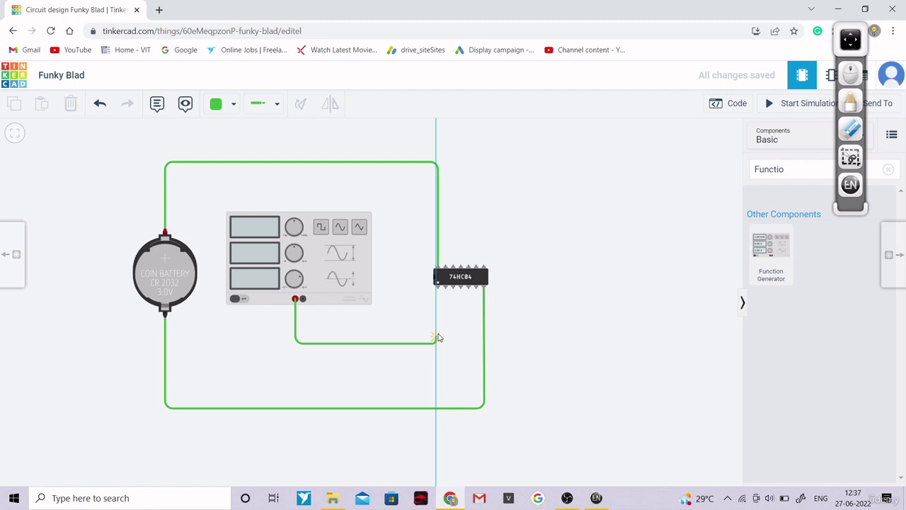
click(439, 286)
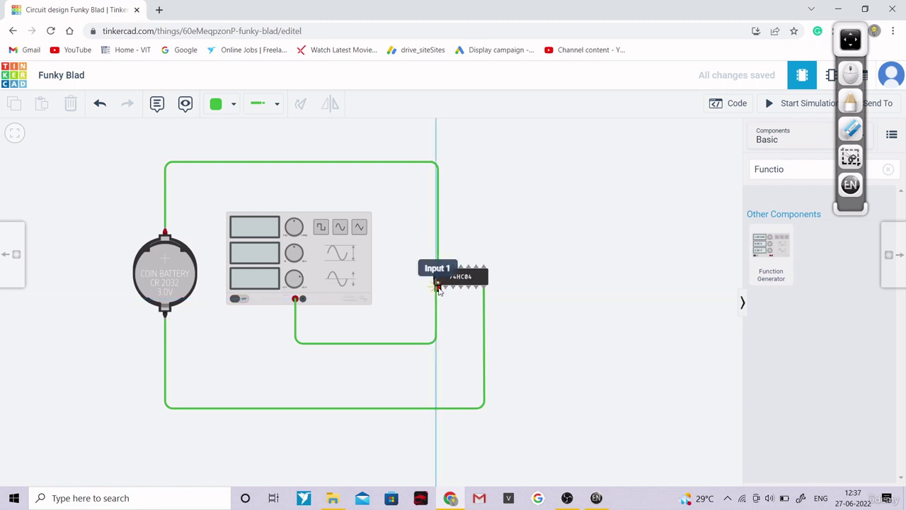
click(438, 286)
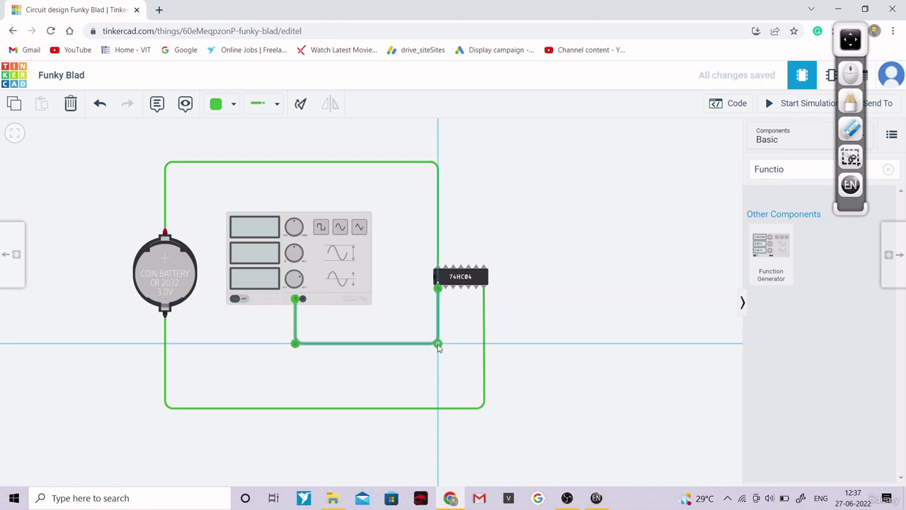
click(558, 335)
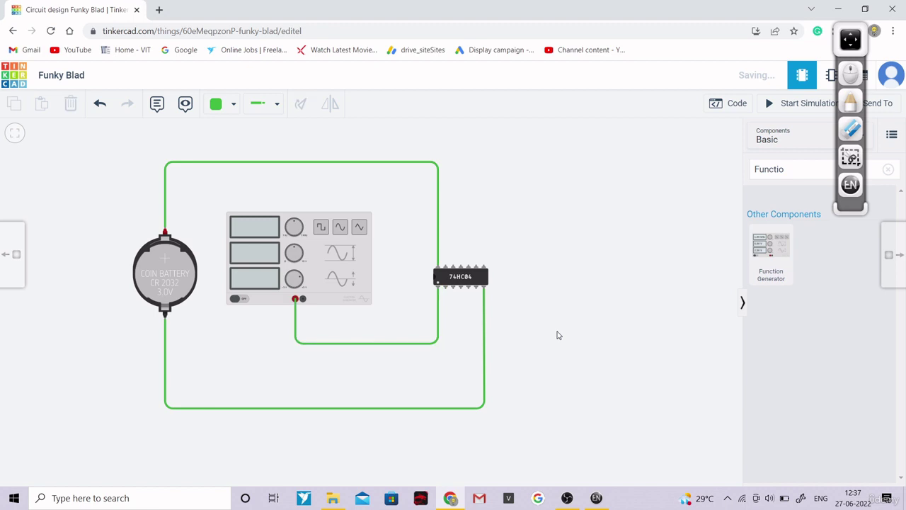
- Wire the function generator's negative terminal to the coin cell's negative terminal, routing it below the generator with squared corners
click(302, 298)
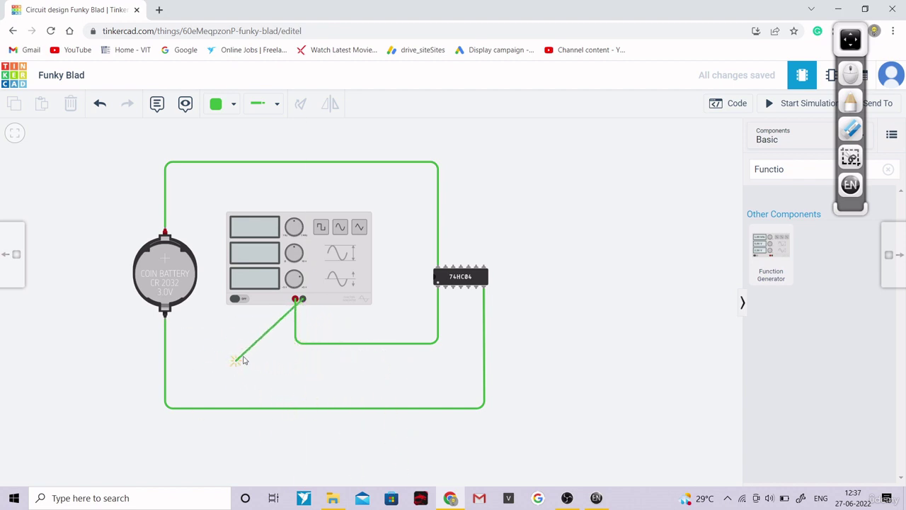
click(303, 377)
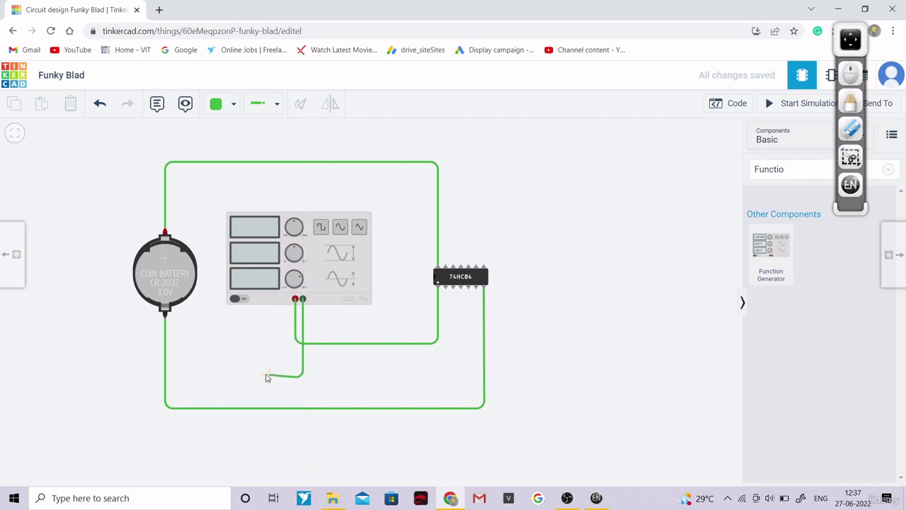
click(183, 378)
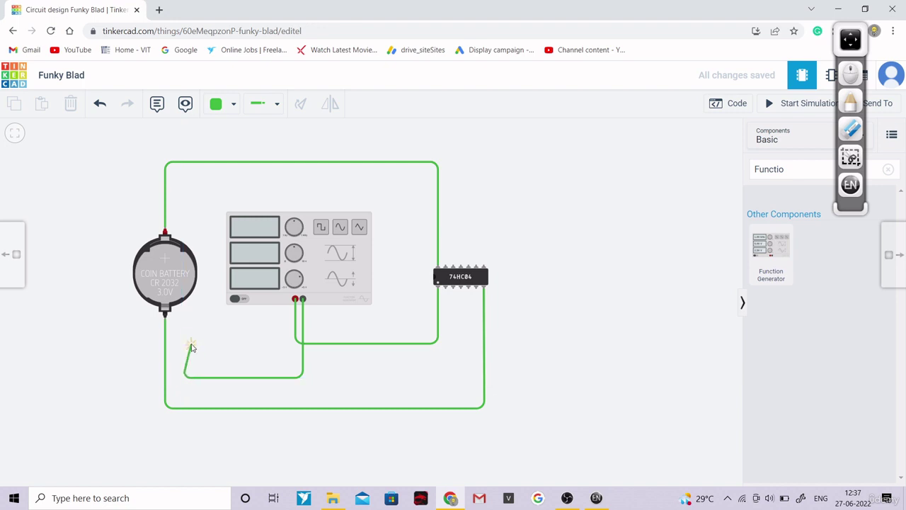
click(165, 315)
click(181, 320)
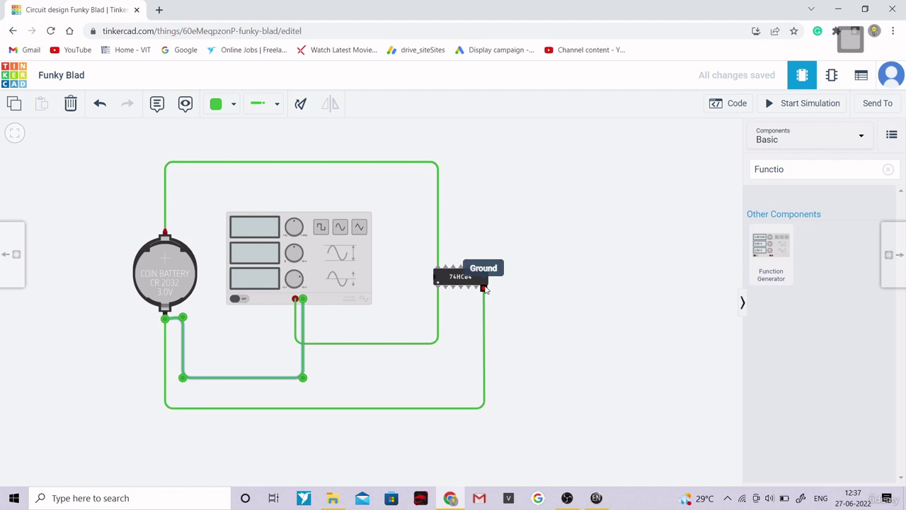
click(357, 405)
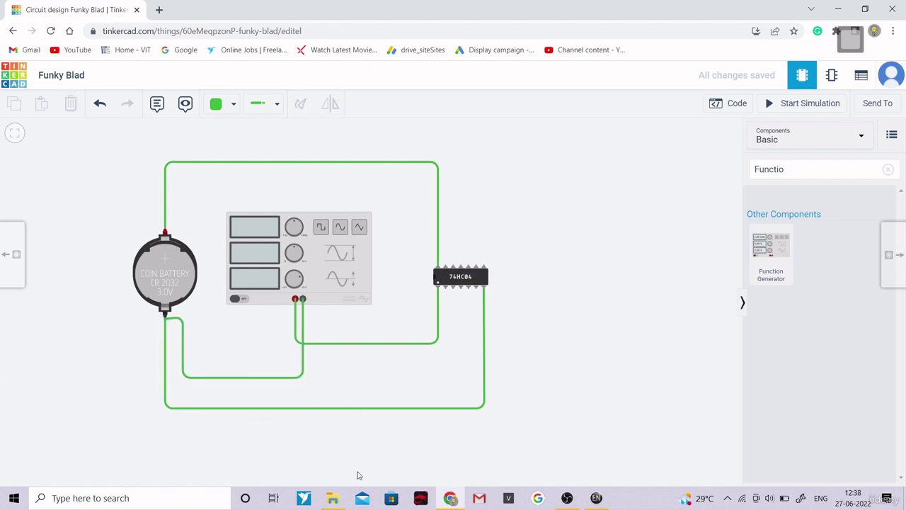
- Consult the whiteboard circuit sketch and place a red LED below the hex inverter in Tinkercad
click(850, 43)
click(857, 191)
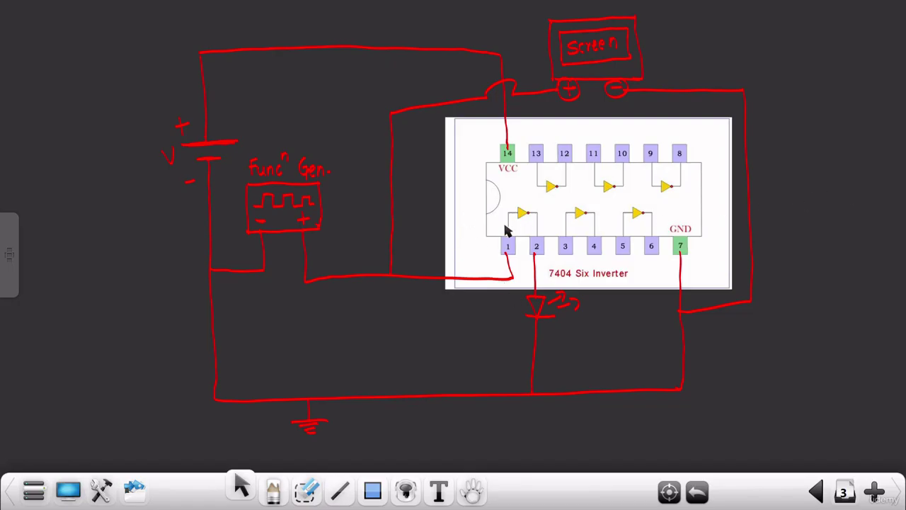
click(65, 493)
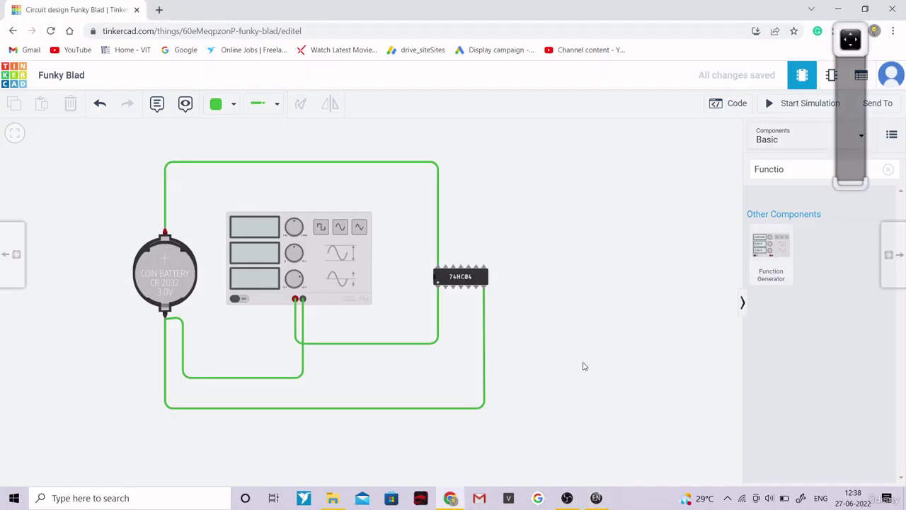
click(887, 171)
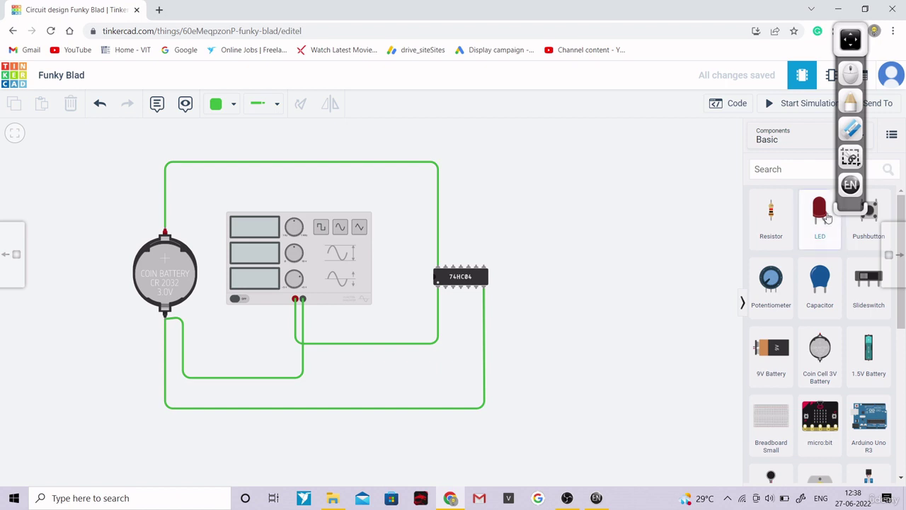
drag(820, 213, 450, 364)
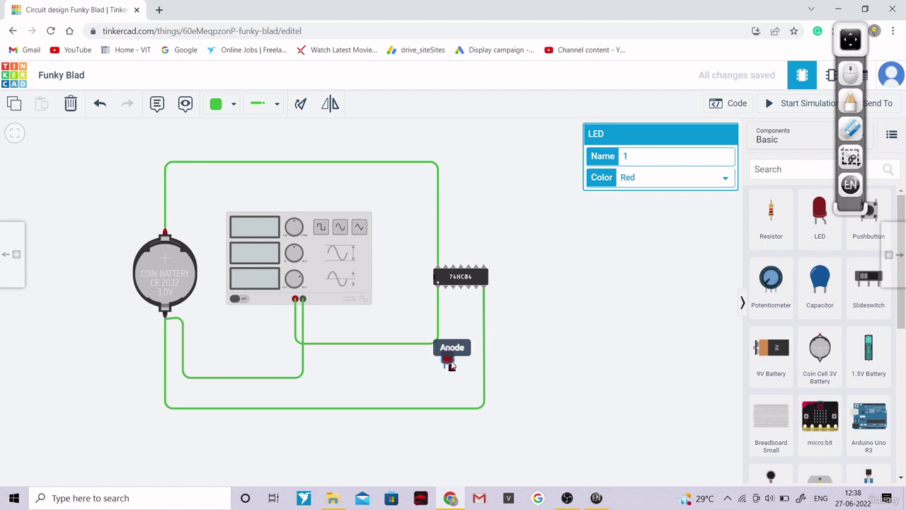
- Mirror the LED and position it between the hex inverter's Input 1 and ground wires
drag(451, 366, 439, 360)
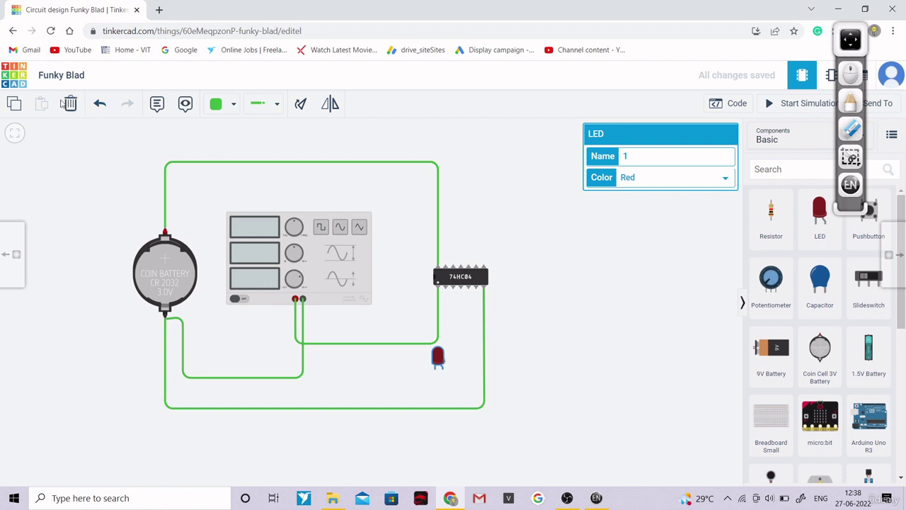
click(322, 104)
drag(441, 362, 457, 361)
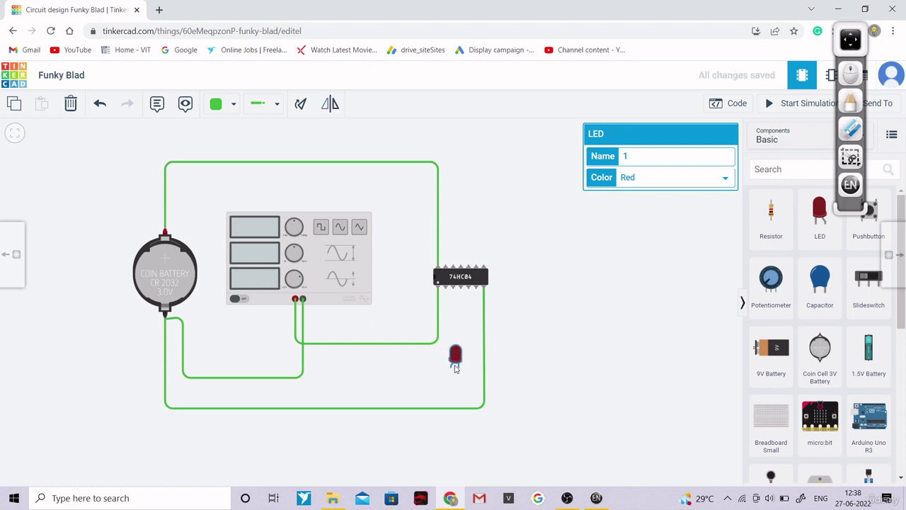
- Wire the LED's anode to pin 2 of the hex inverter and straighten the wire's corner directly below that pin
click(451, 367)
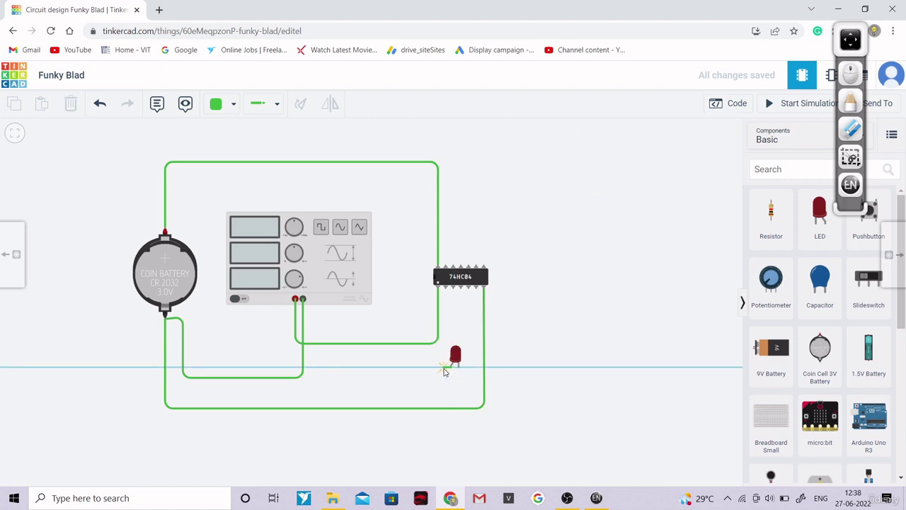
click(445, 287)
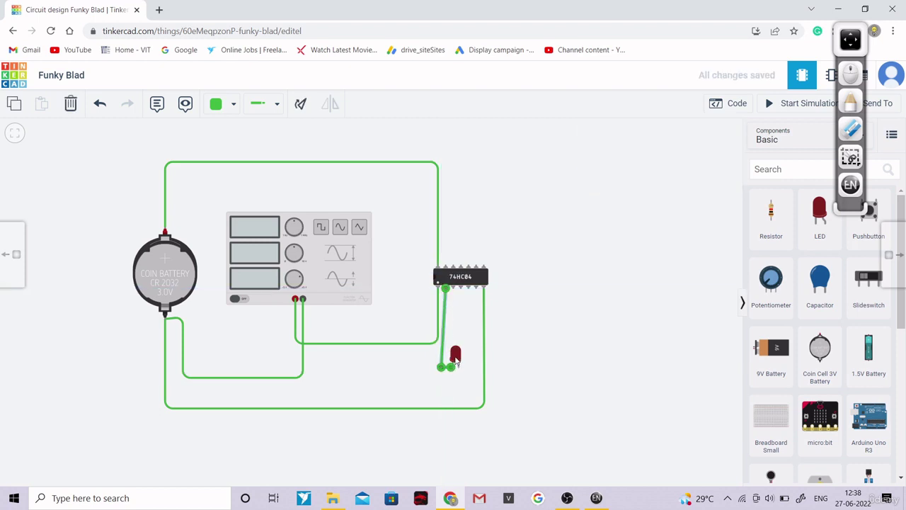
click(456, 360)
click(441, 368)
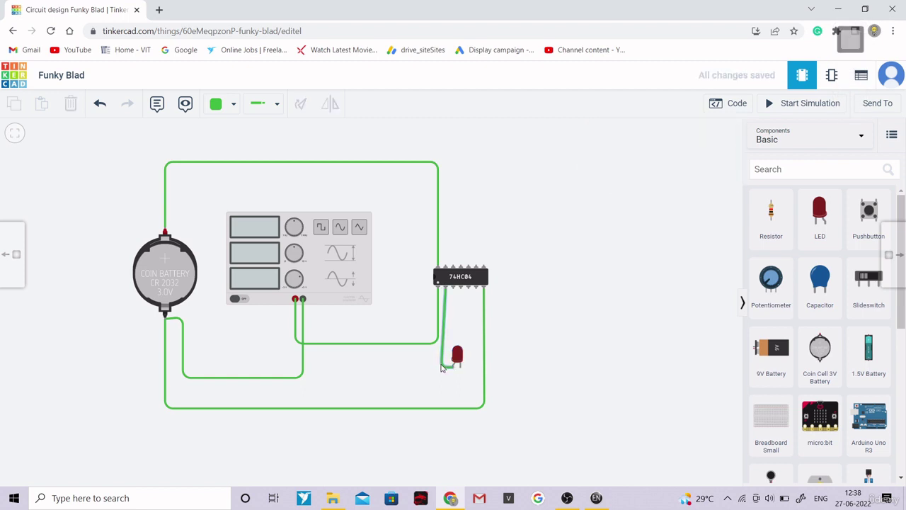
click(441, 367)
drag(441, 366, 446, 366)
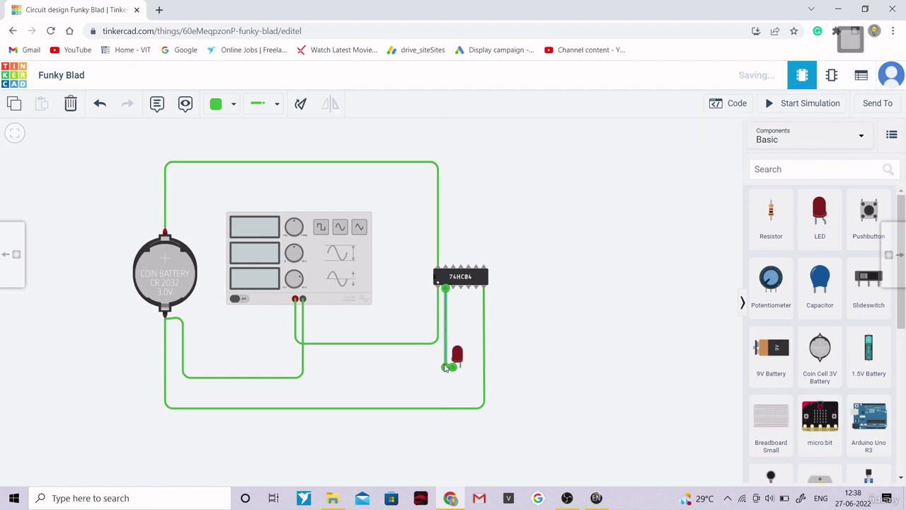
click(518, 360)
- Wire the LED's cathode to the hex inverter's Ground pin with squared corners
click(464, 368)
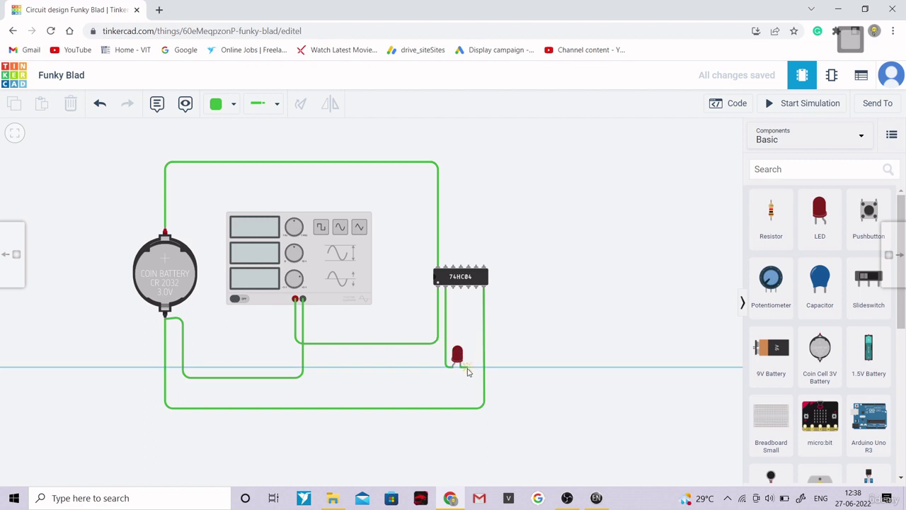
click(470, 367)
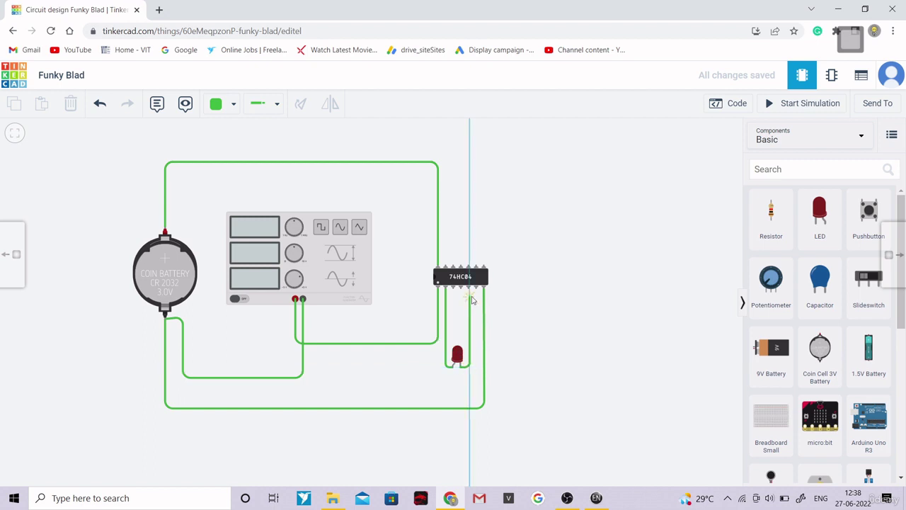
click(470, 303)
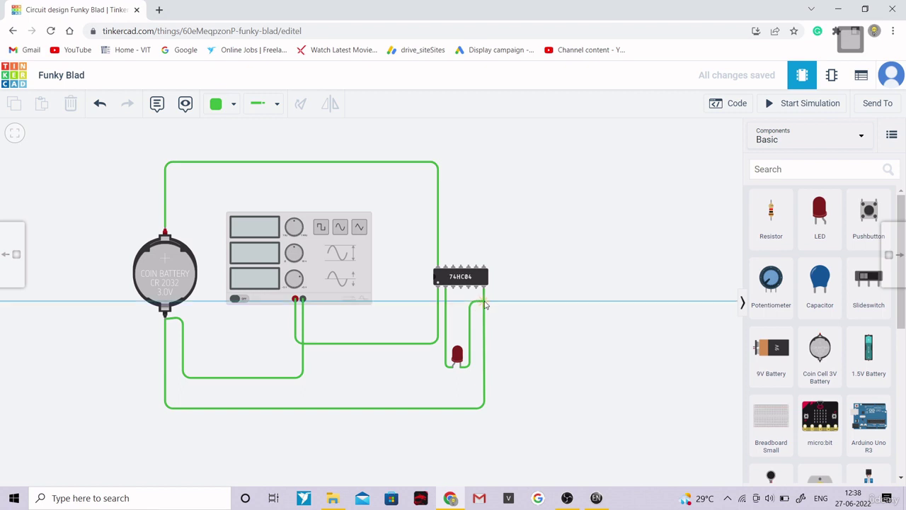
click(485, 303)
click(484, 287)
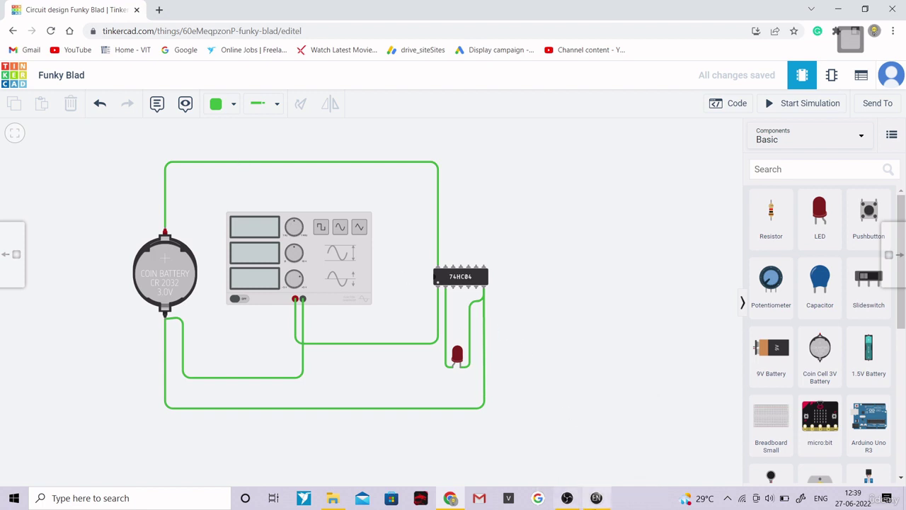
- Check the oscilloscope in the whiteboard sketch, search the Tinkercad components for "osci" and place an Oscilloscope above and to the right of the hex inverter
click(598, 499)
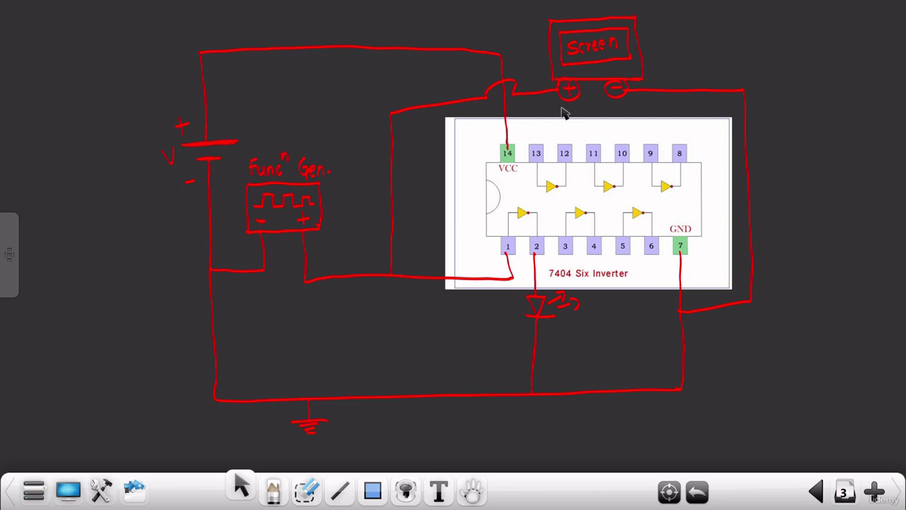
click(69, 488)
click(786, 168)
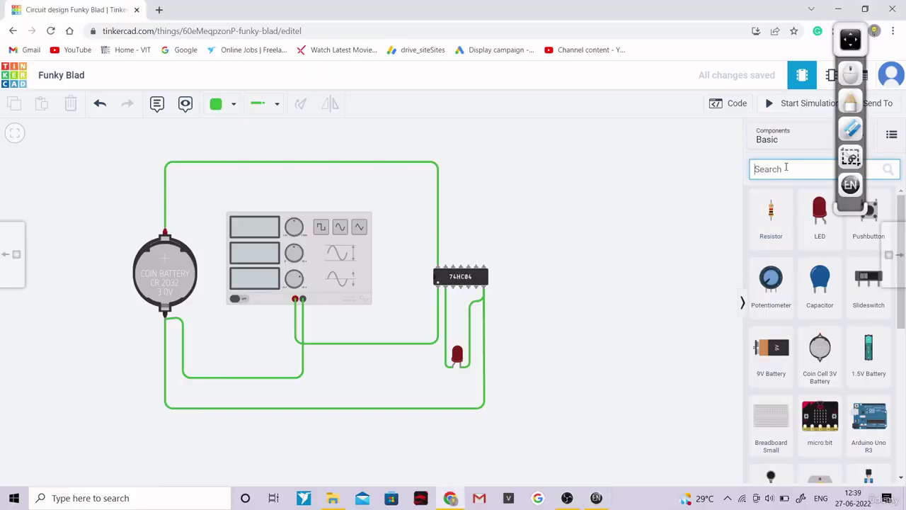
text(oscli)
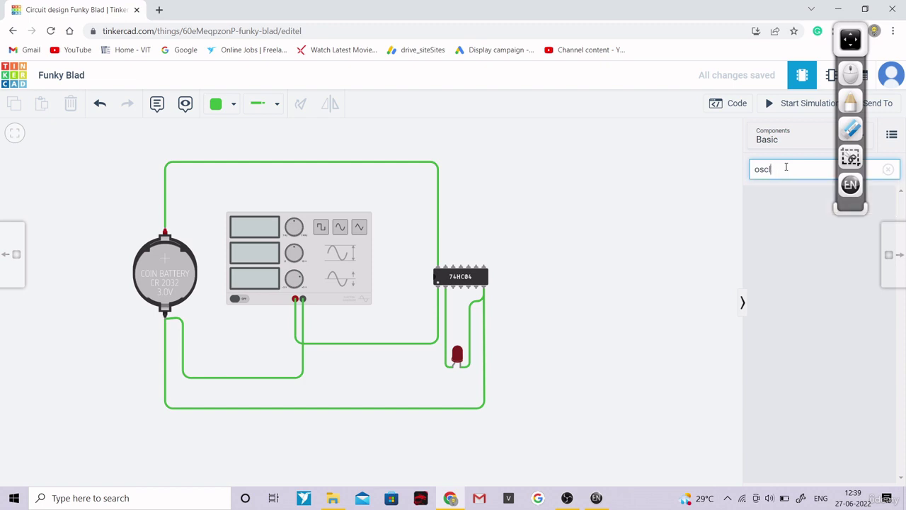
key(BackSpace)
text(i)
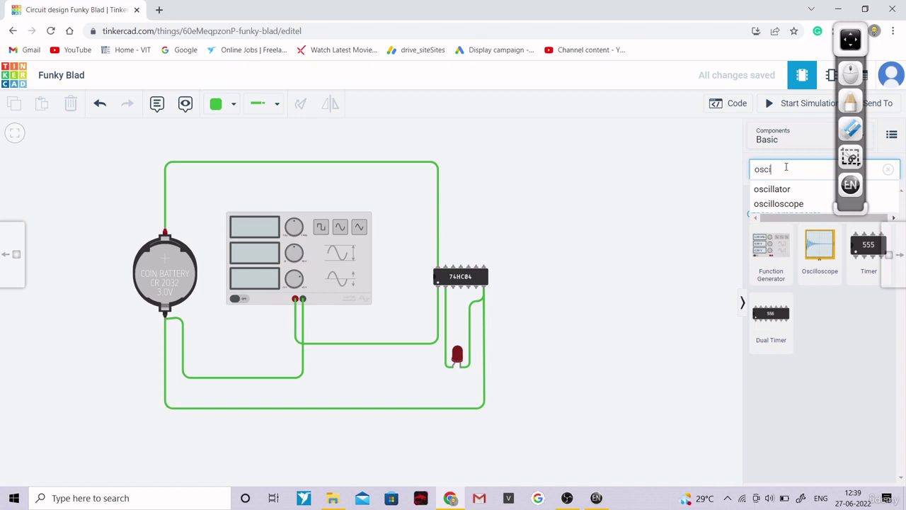
drag(820, 249, 602, 268)
click(584, 315)
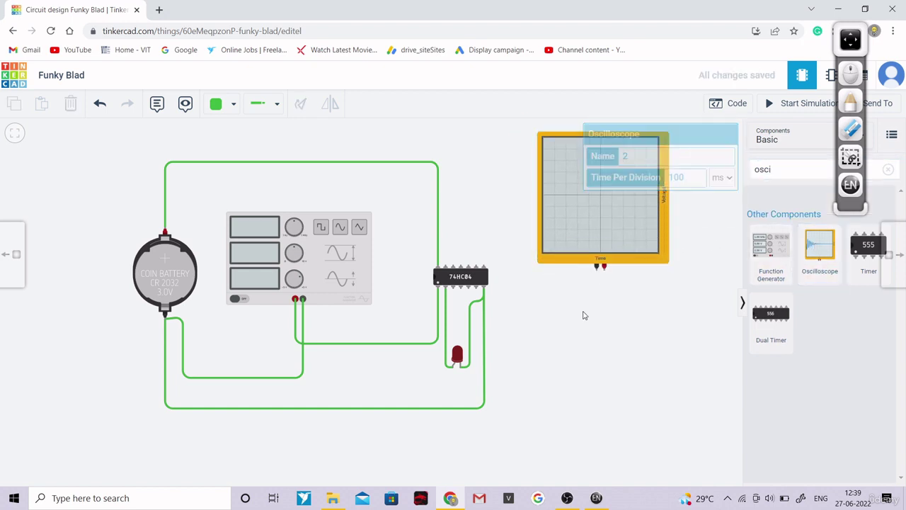
click(619, 210)
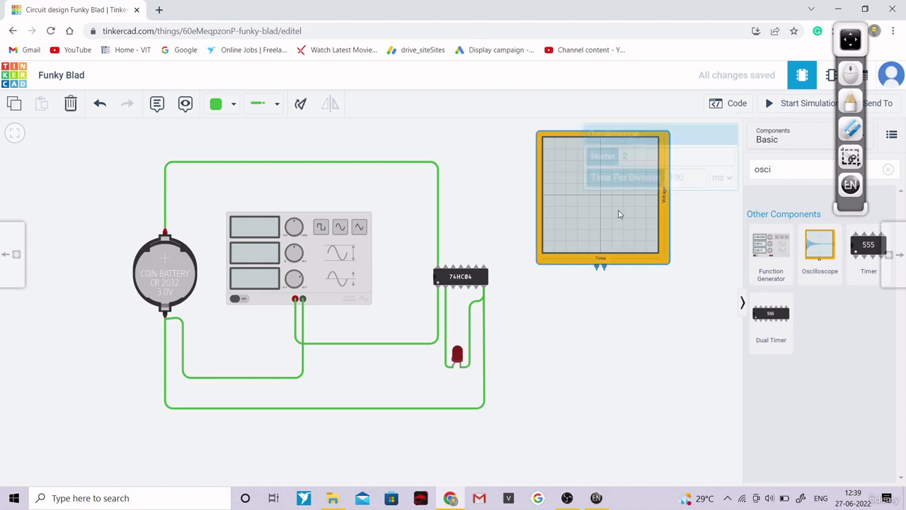
drag(619, 210, 577, 210)
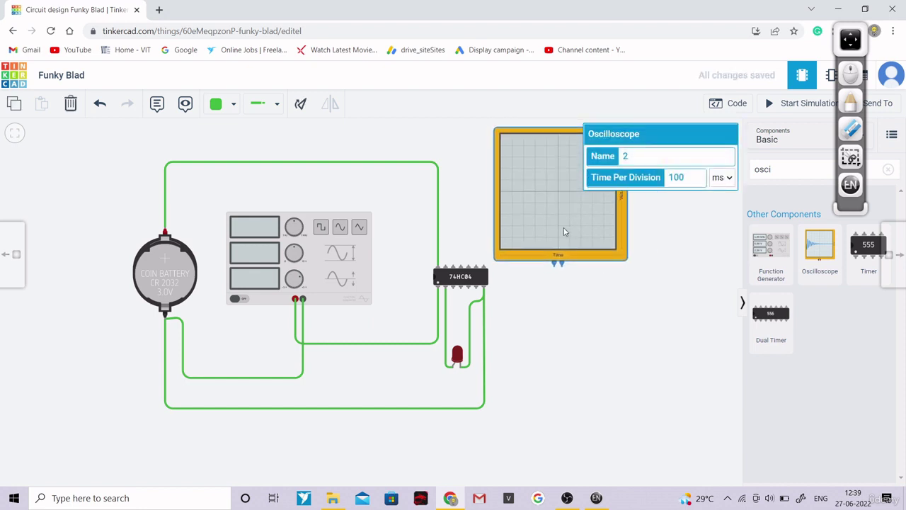
- Wire the oscilloscope's positive terminal to the function generator's positive terminal, routed below the circuit with squared corners
click(561, 263)
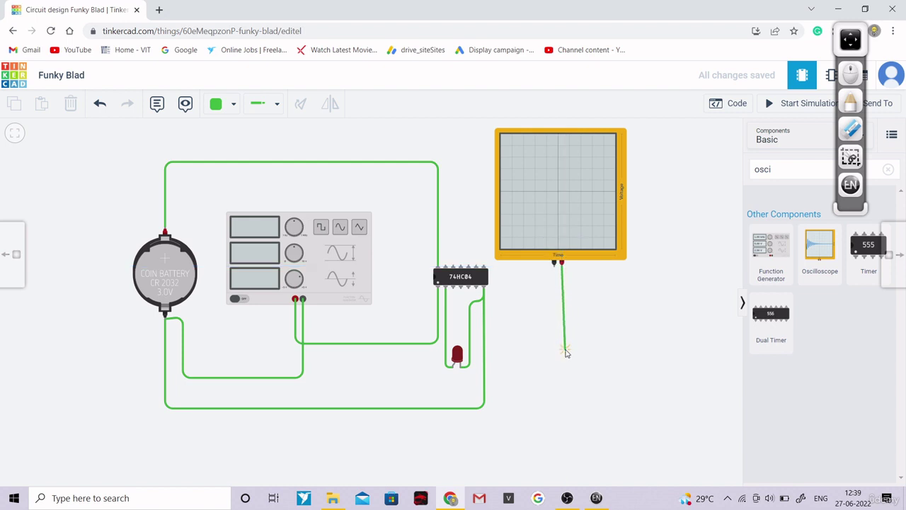
click(563, 421)
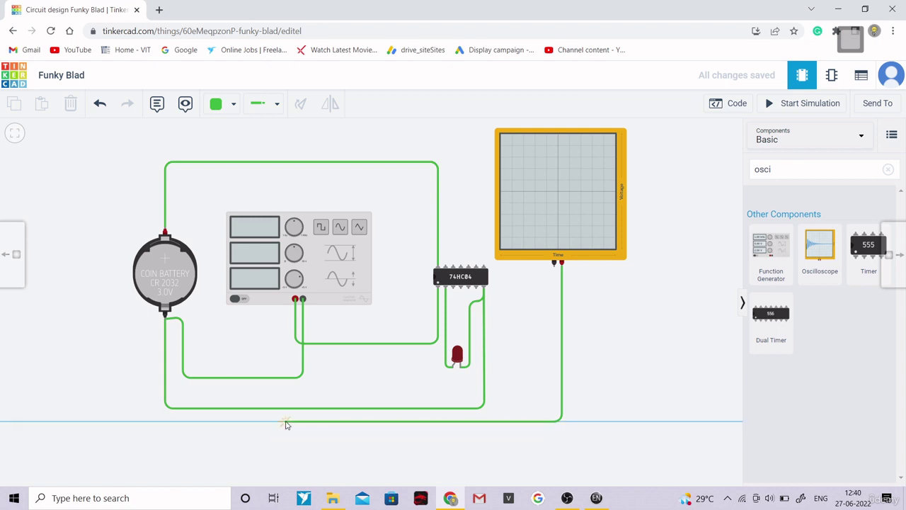
click(286, 422)
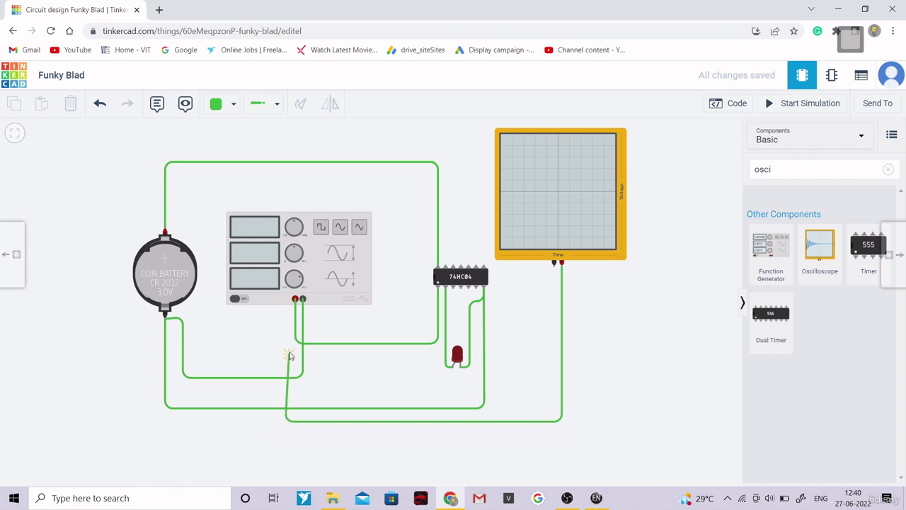
click(296, 300)
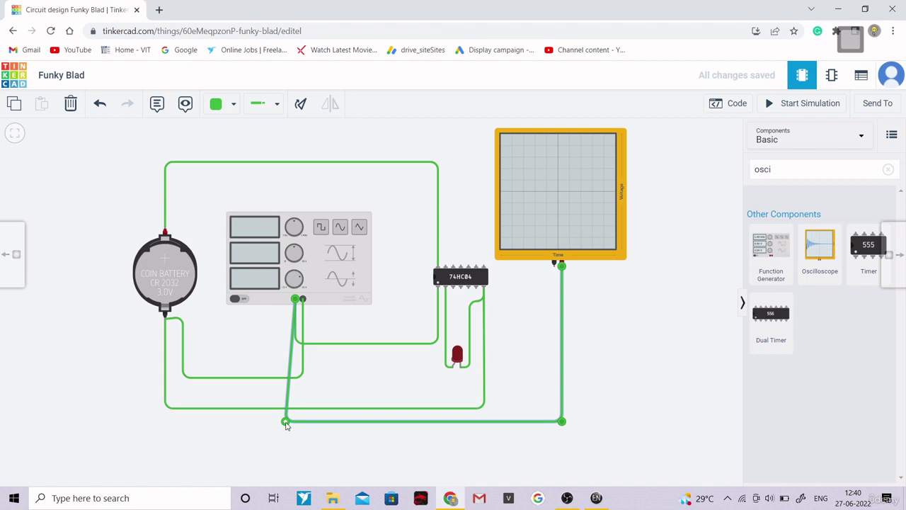
drag(288, 423, 296, 423)
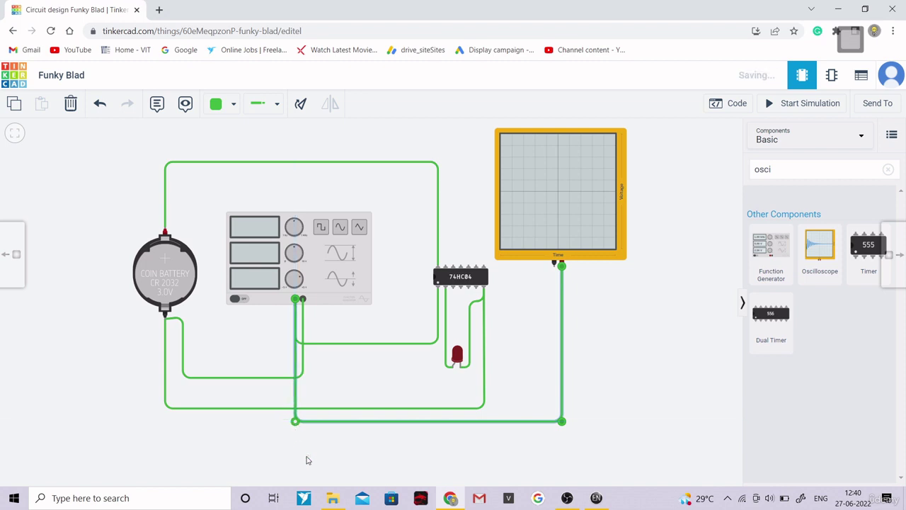
click(387, 455)
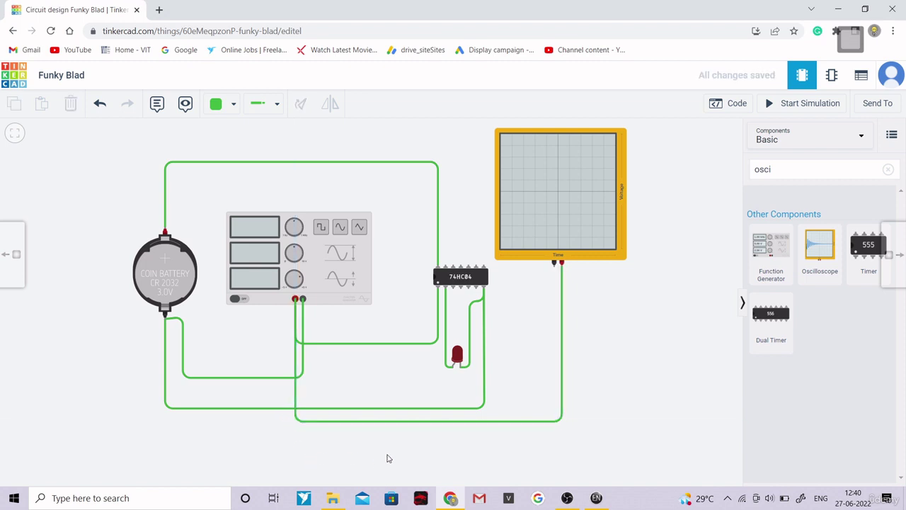
- Wire the oscilloscope's negative terminal to the hex inverter's Ground pin and level the wire's corner with that pin
click(555, 263)
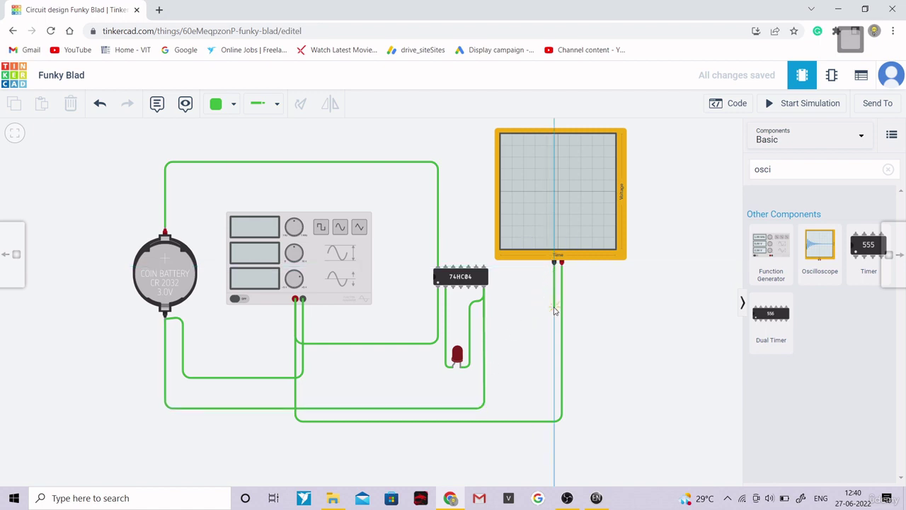
click(555, 310)
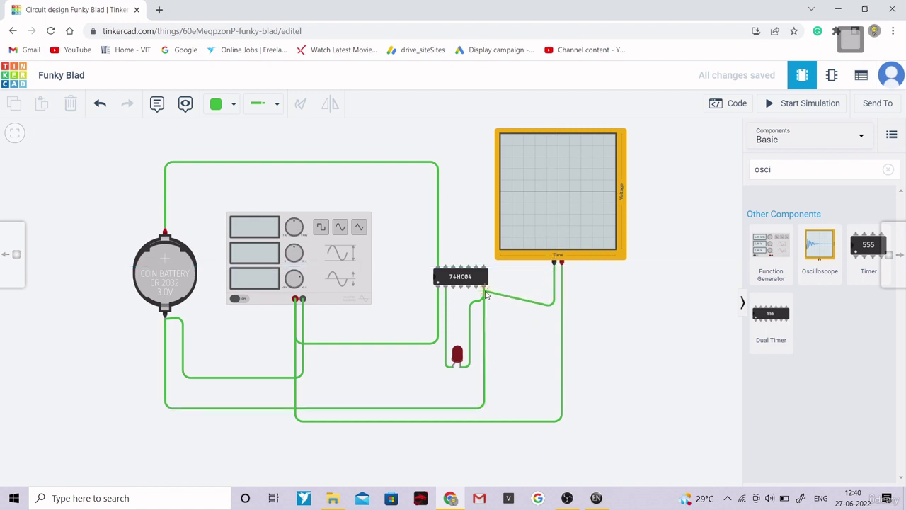
click(485, 290)
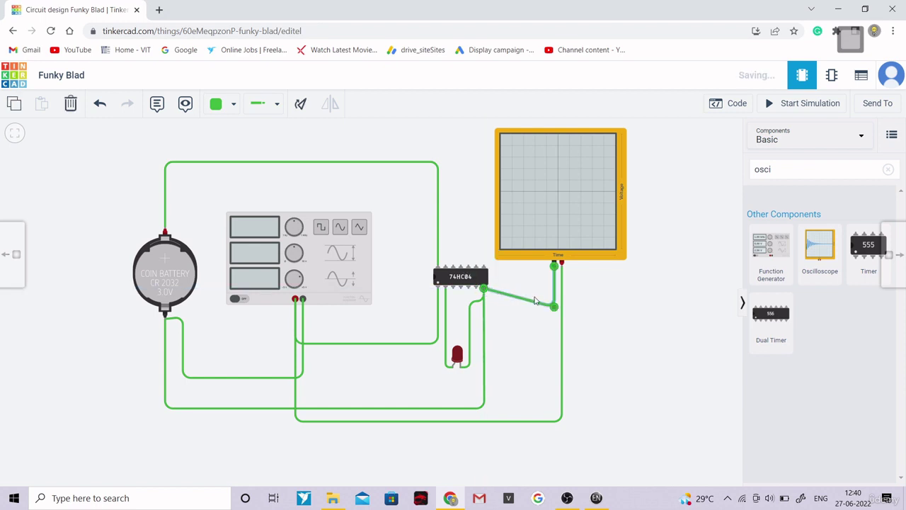
drag(555, 307, 555, 288)
click(638, 286)
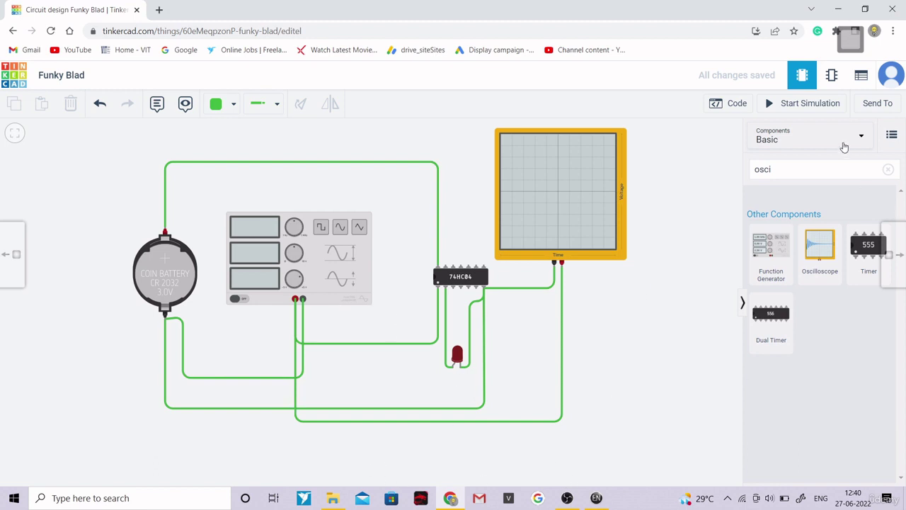
- Compare the Tinkercad wiring with the whiteboard sketch, focusing on the supply, function generator, LED and oscilloscope connections, and return to the circuit
click(852, 40)
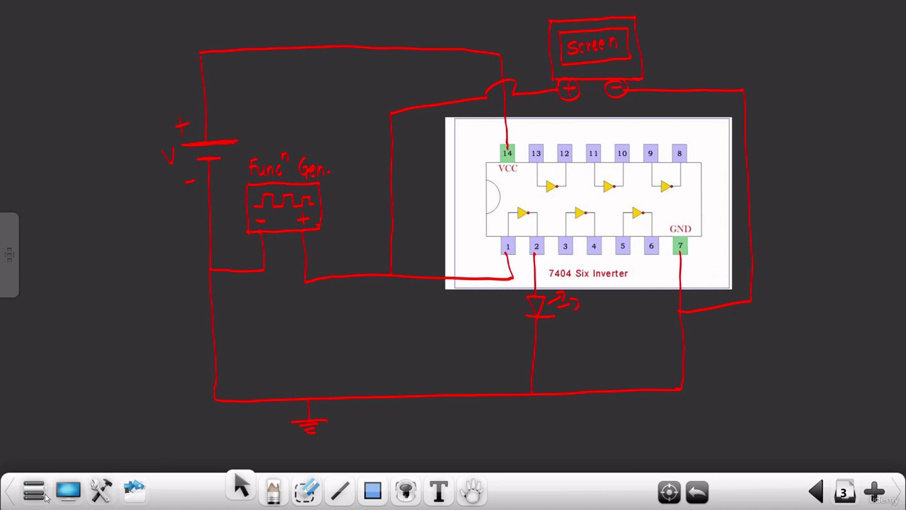
click(66, 489)
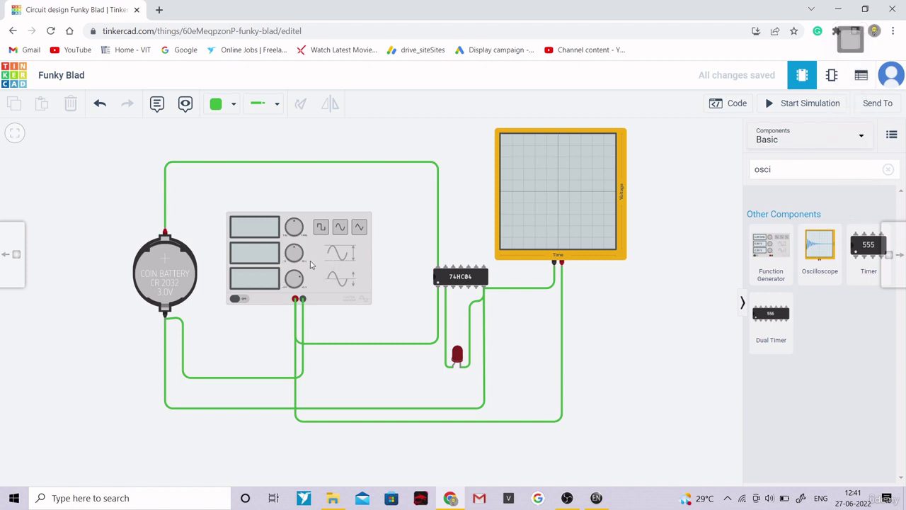
mouse_move(853, 42)
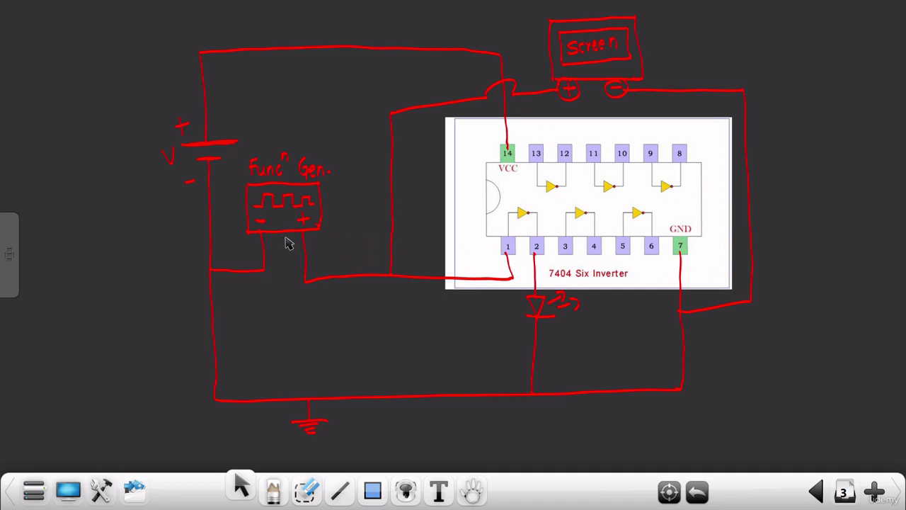
click(60, 487)
click(77, 494)
click(76, 492)
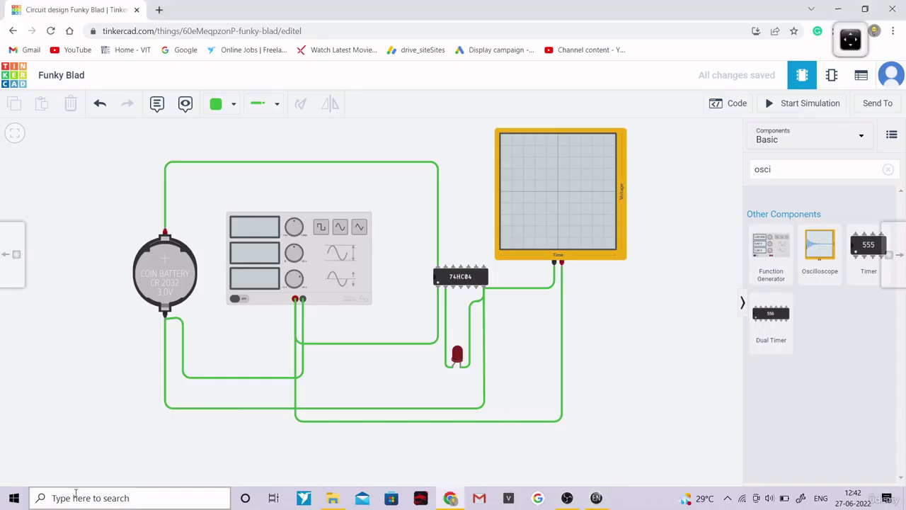
click(857, 39)
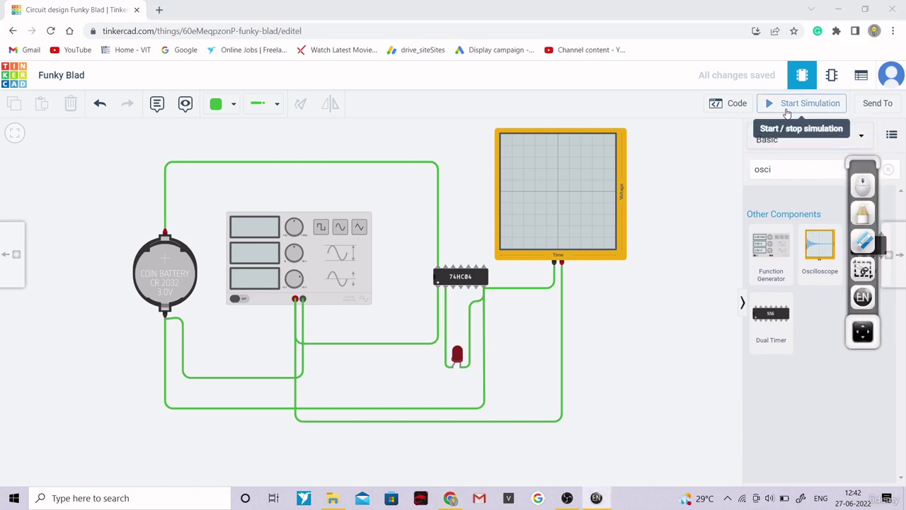
- Start the simulation and check the oscilloscope's Time Per Division setting and its trace
click(787, 114)
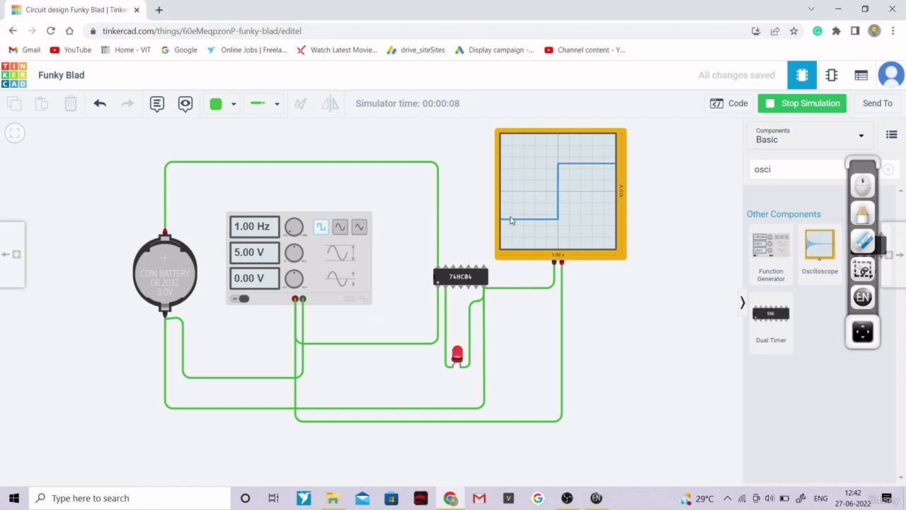
click(599, 199)
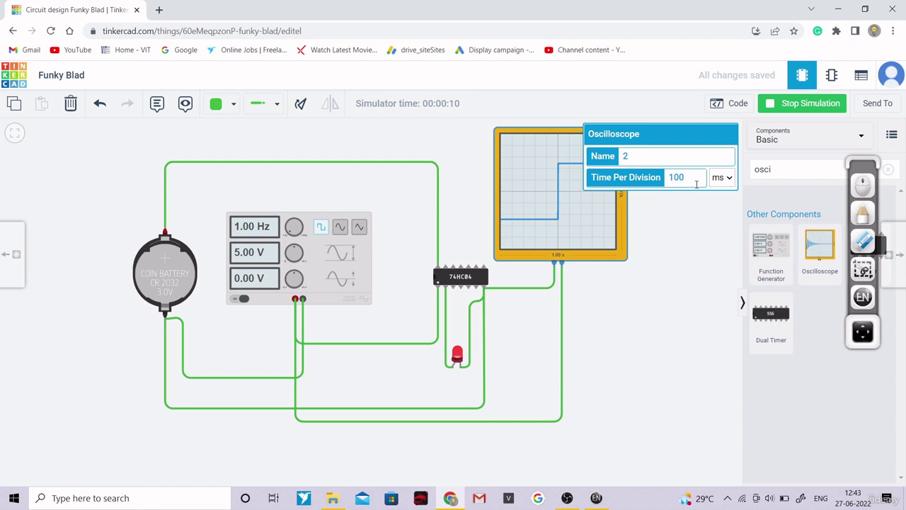
click(574, 269)
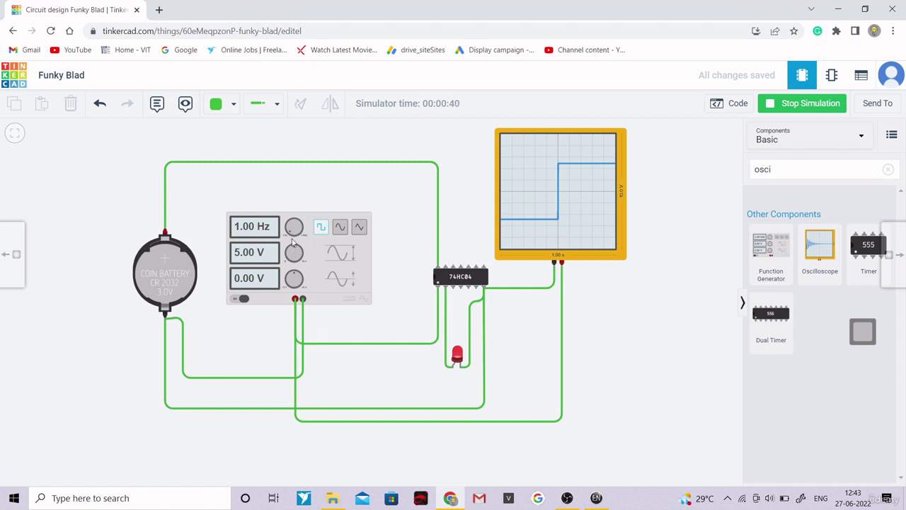
- Raise the function generator's frequency to 2.46 Hz and on to 17.9 Hz, and examine the LED and the oscilloscope trace
drag(291, 237, 290, 233)
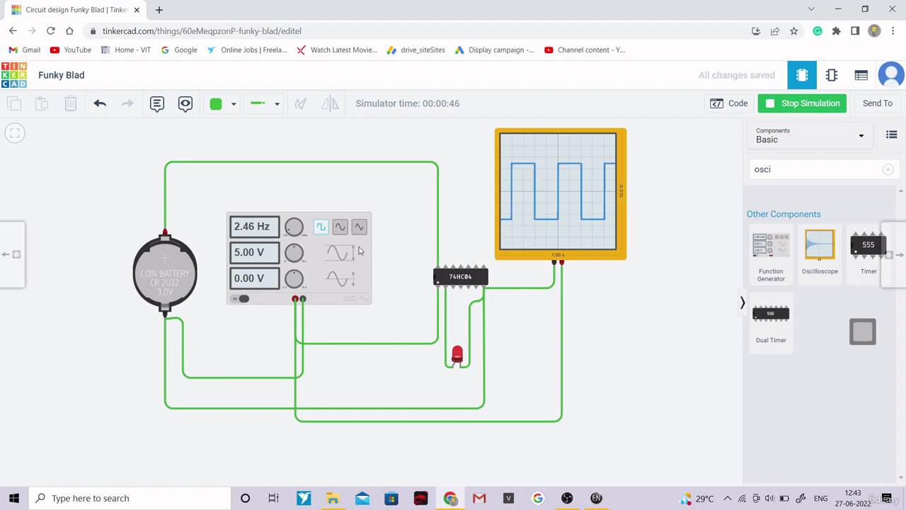
drag(289, 236, 289, 226)
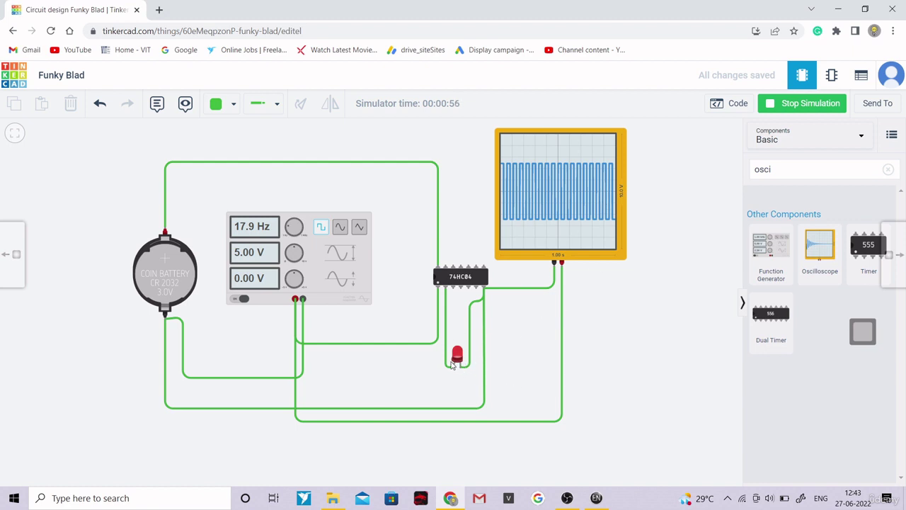
scroll(453, 364, up, 1)
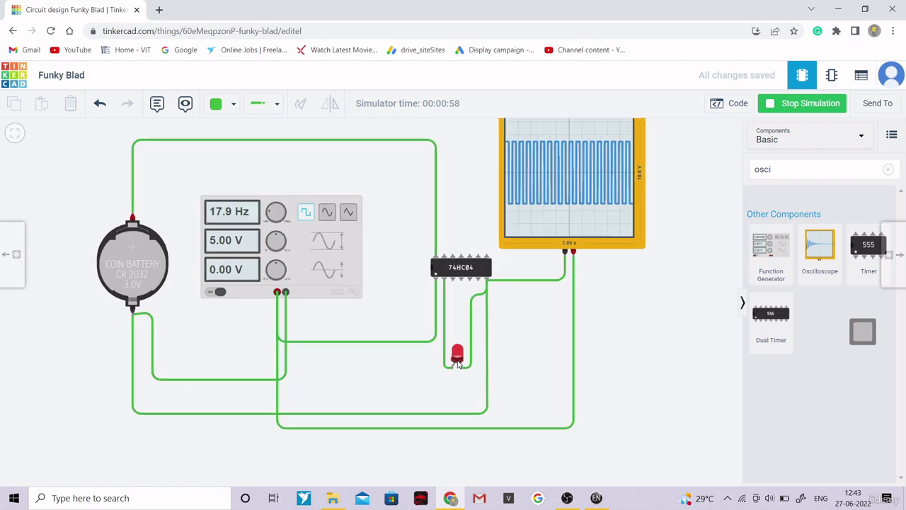
scroll(457, 364, up, 1)
scroll(458, 359, up, 1)
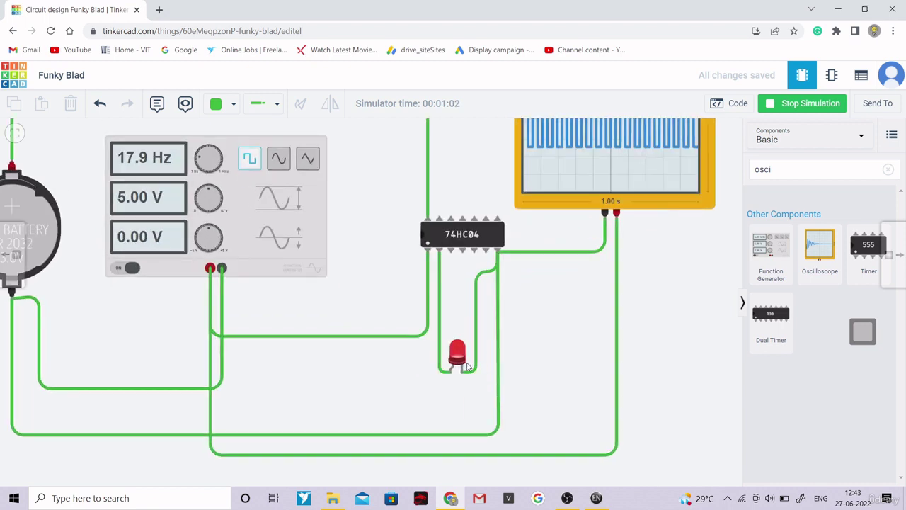
scroll(468, 366, down, 3)
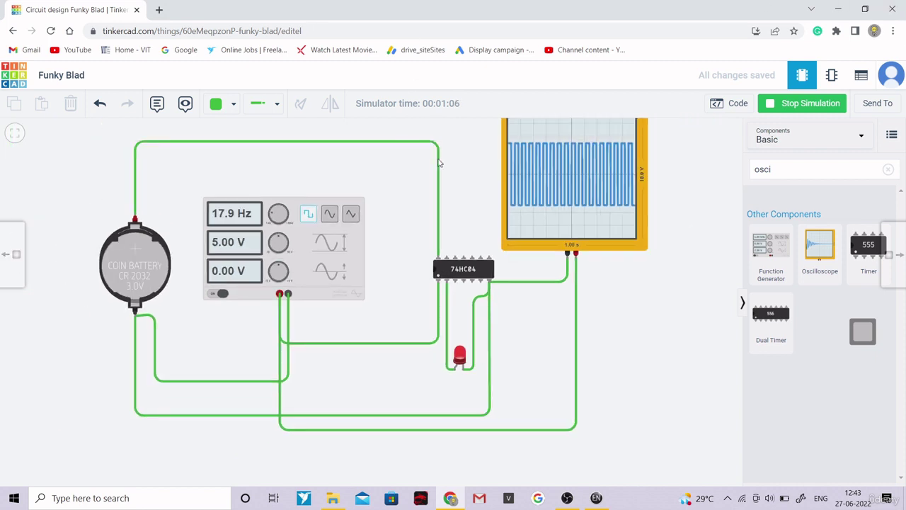
scroll(440, 164, down, 2)
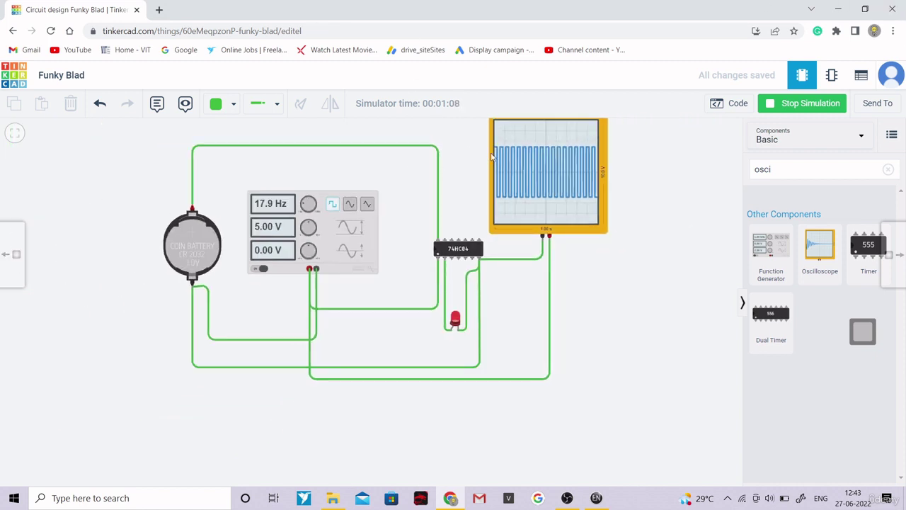
drag(454, 135, 455, 183)
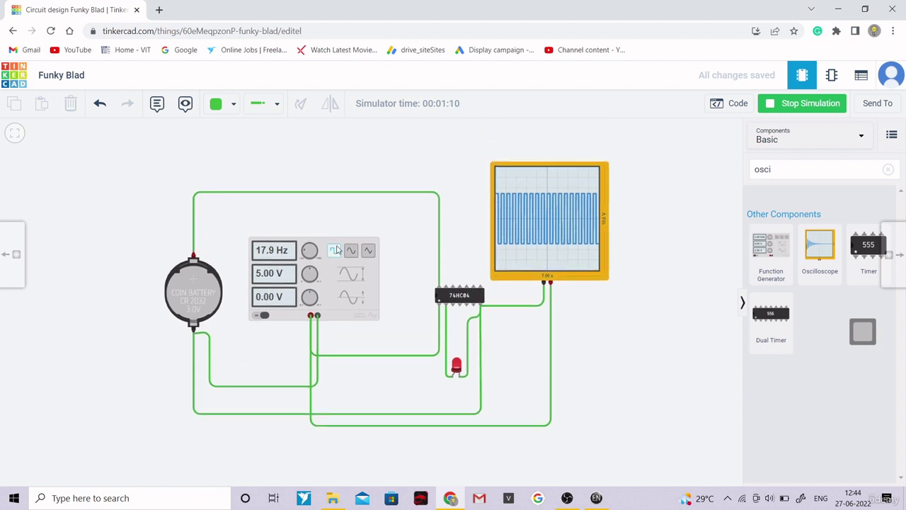
- Raise the function generator's frequency to its 1 MHz maximum and check the oscilloscope trace
click(303, 253)
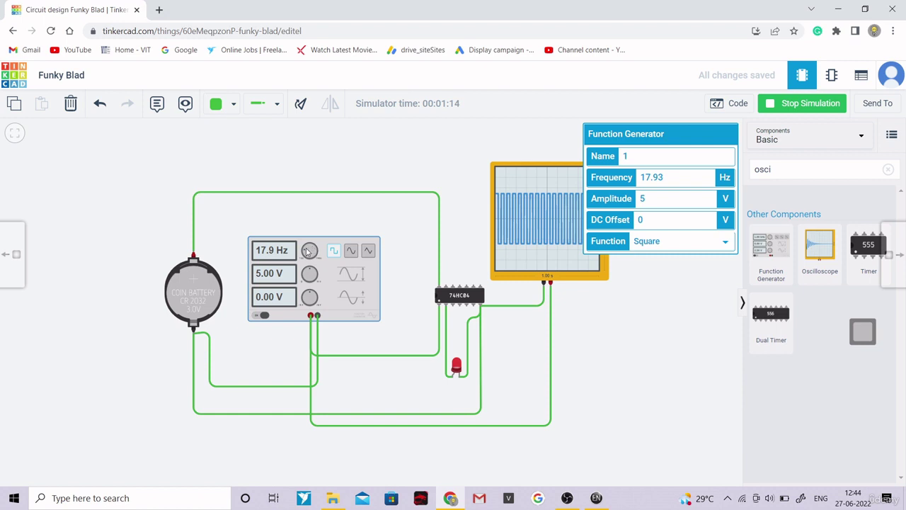
drag(309, 251, 319, 265)
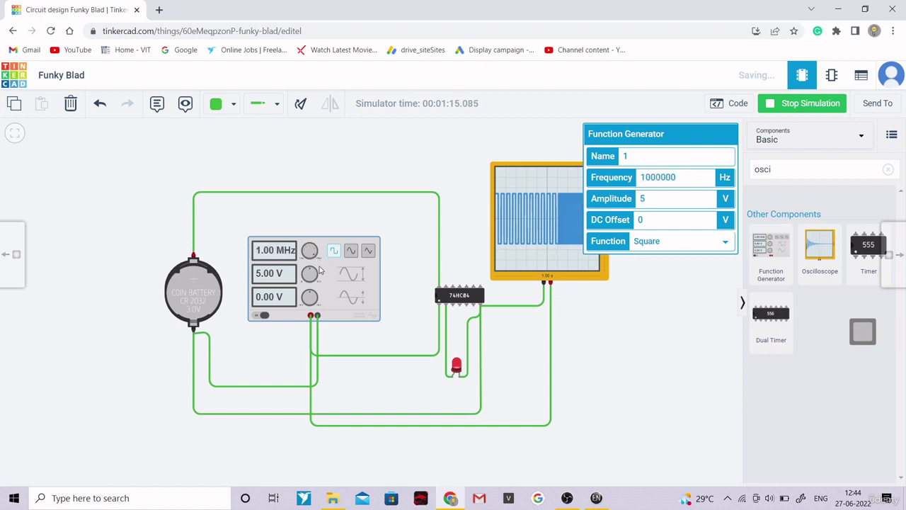
click(633, 362)
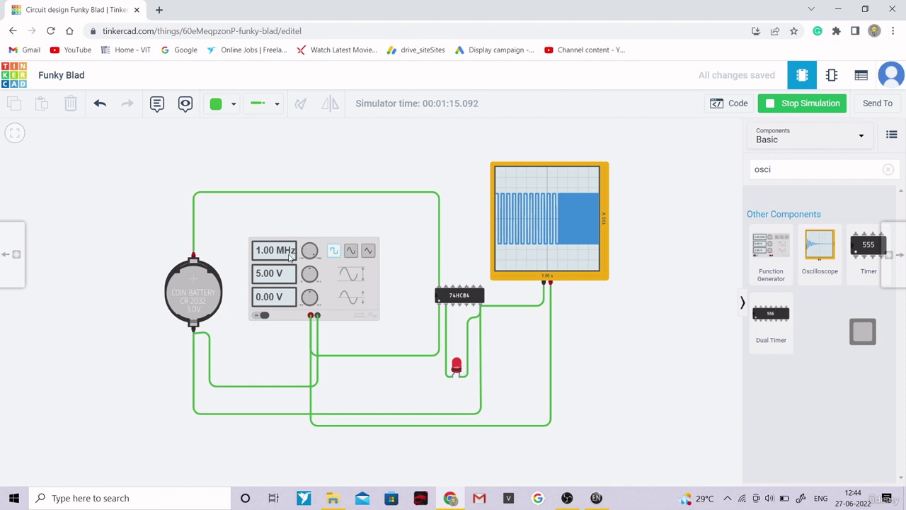
- Lower the function generator's frequency to 3.79 Hz and on down to 1 Hz
mouse_move(310, 257)
mouse_down()
mouse_move(317, 252)
mouse_move(306, 257)
mouse_up()
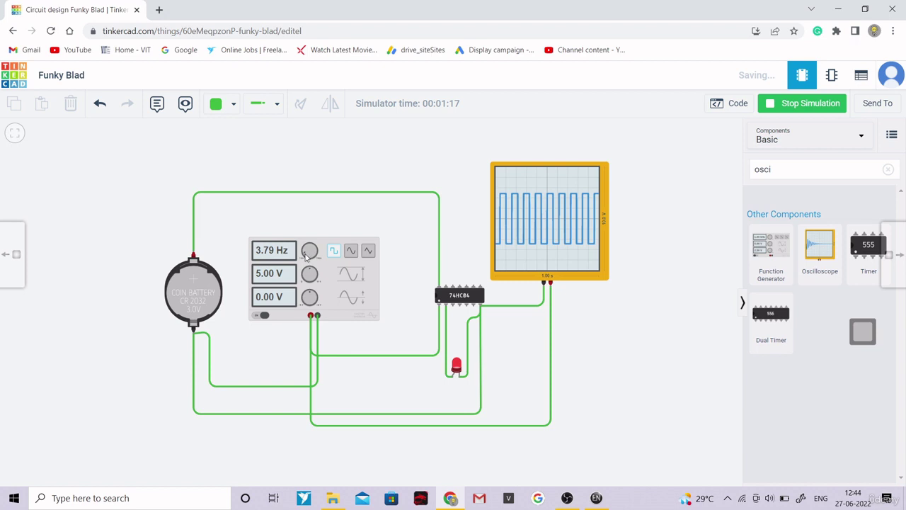
drag(306, 257, 306, 257)
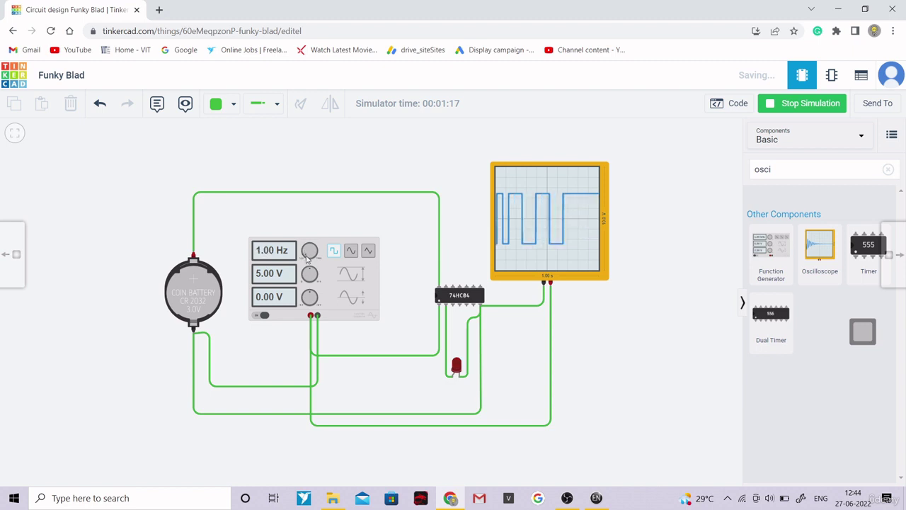